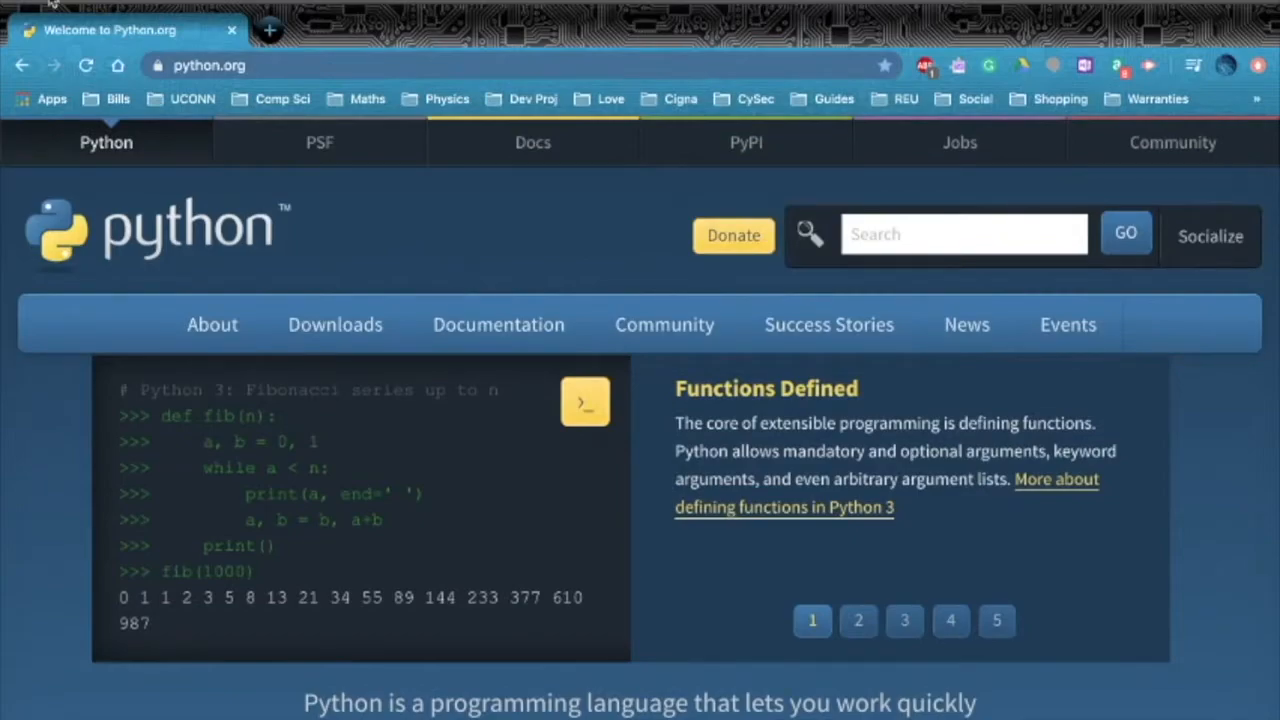
Step: Bring up the Python 3.8.4 installer, continue through its introductory pages and agree to the software license
click(62, 3)
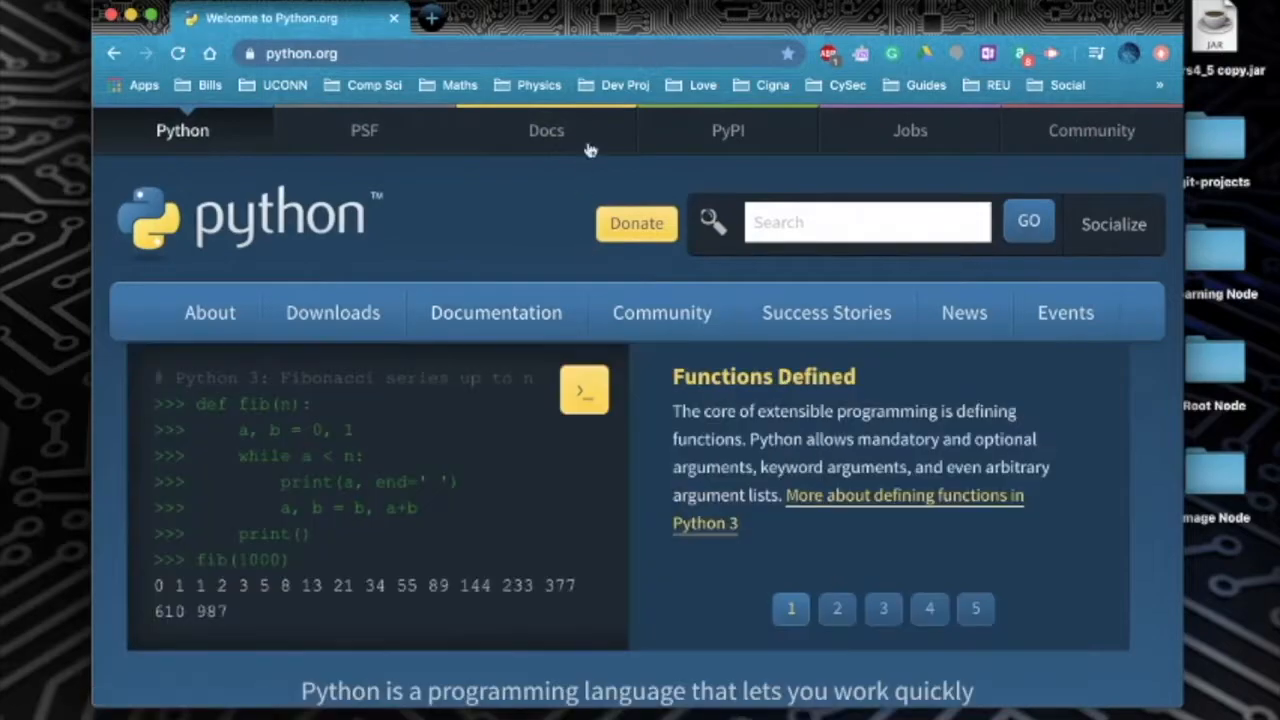
key(ctrl+Up)
click(1004, 212)
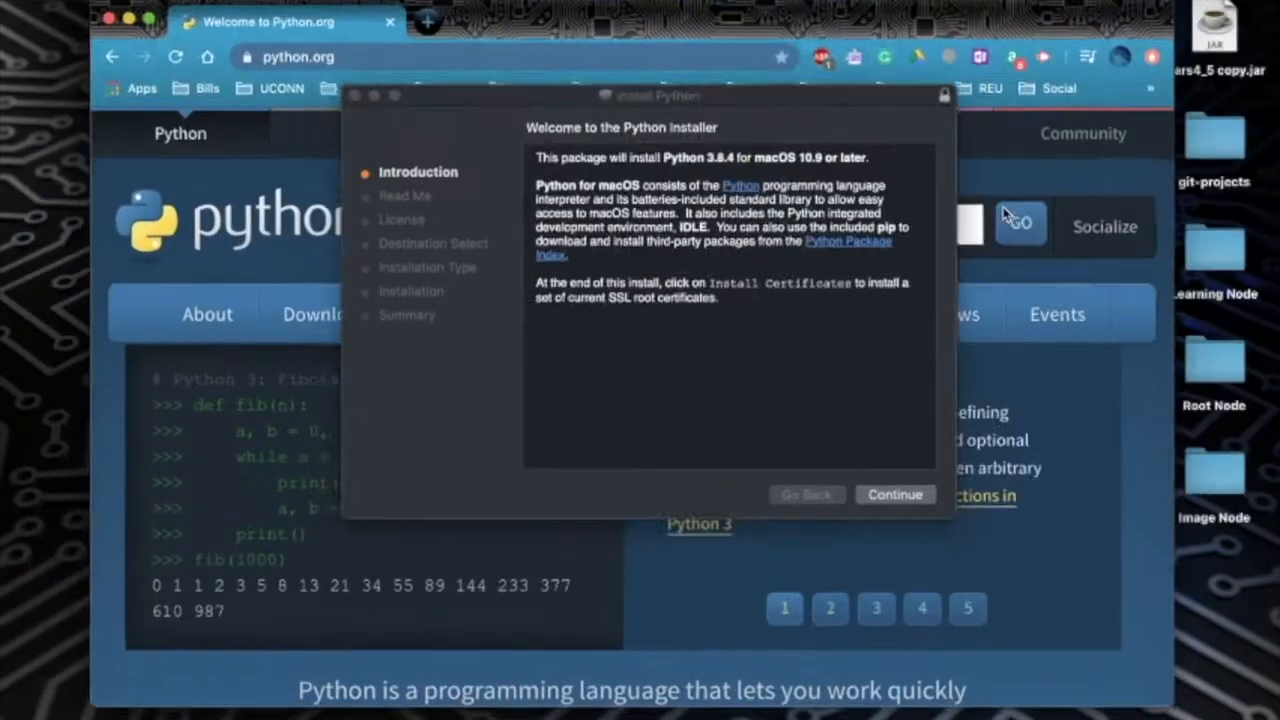
click(886, 500)
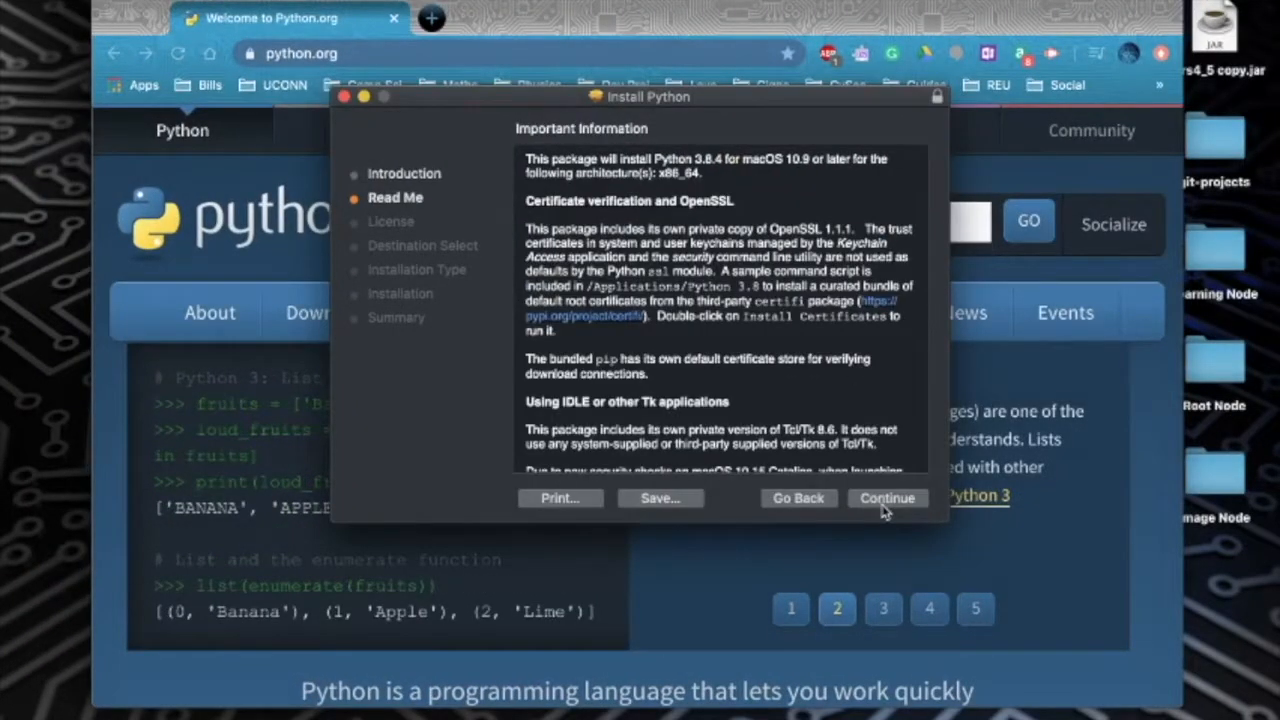
click(884, 505)
click(885, 505)
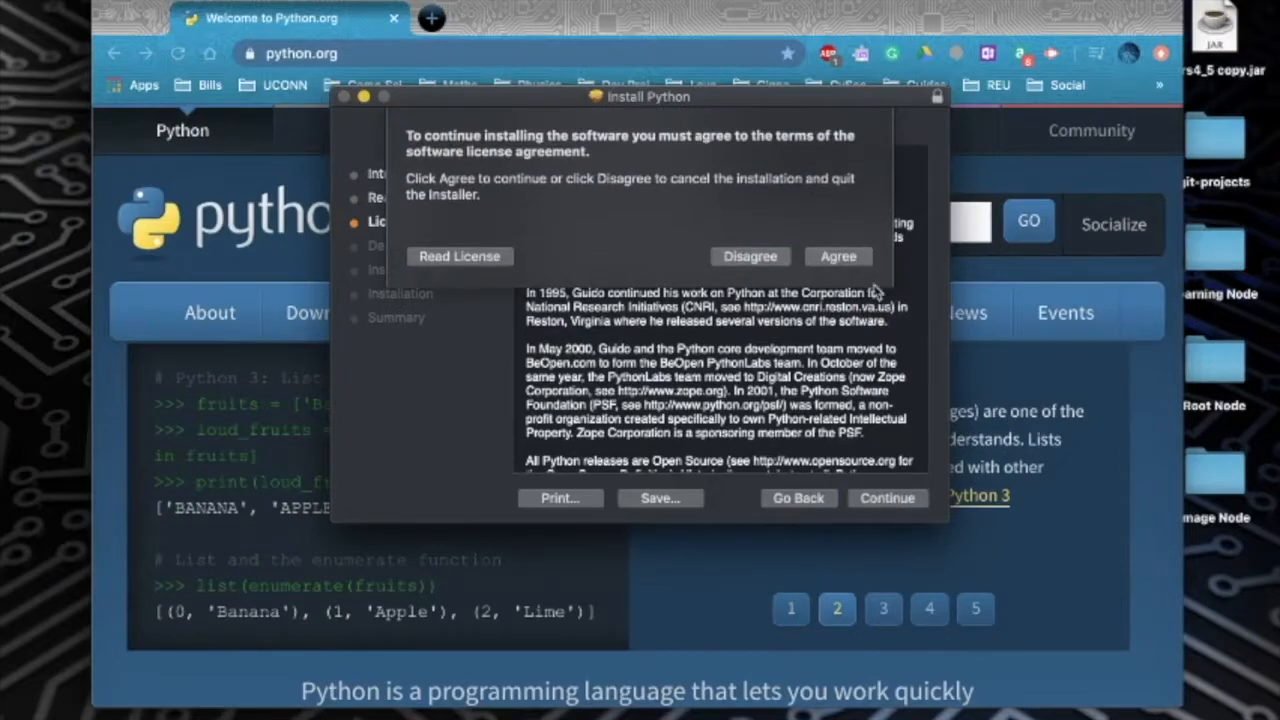
click(840, 257)
Step: Start the Python installation, authorise it with the account password, and move the installer window lower on the desktop
click(893, 499)
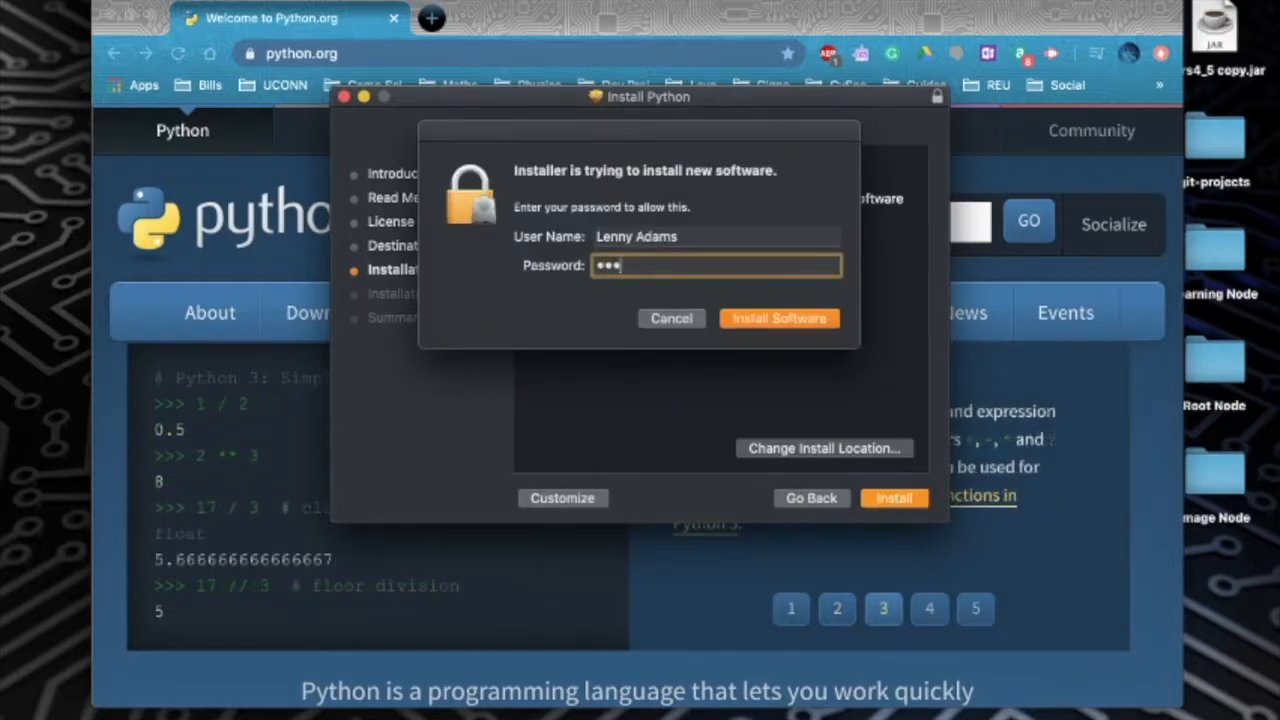
key(Return)
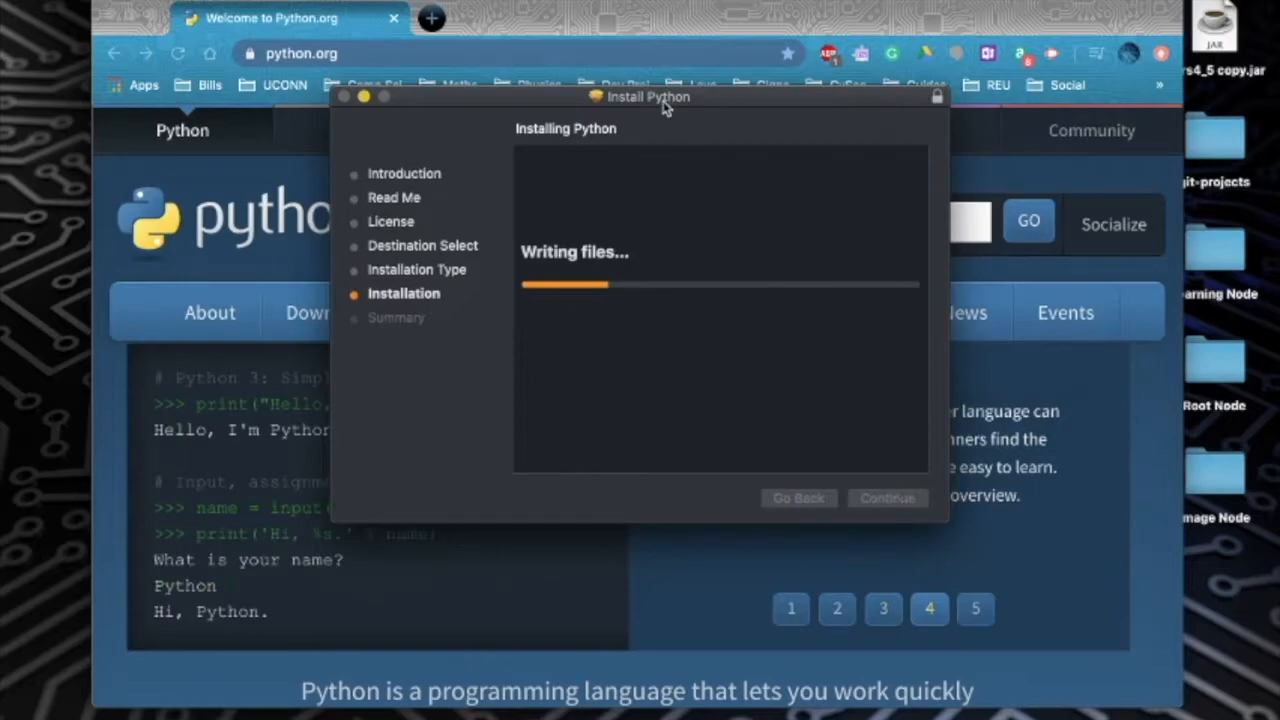
drag(664, 106, 644, 343)
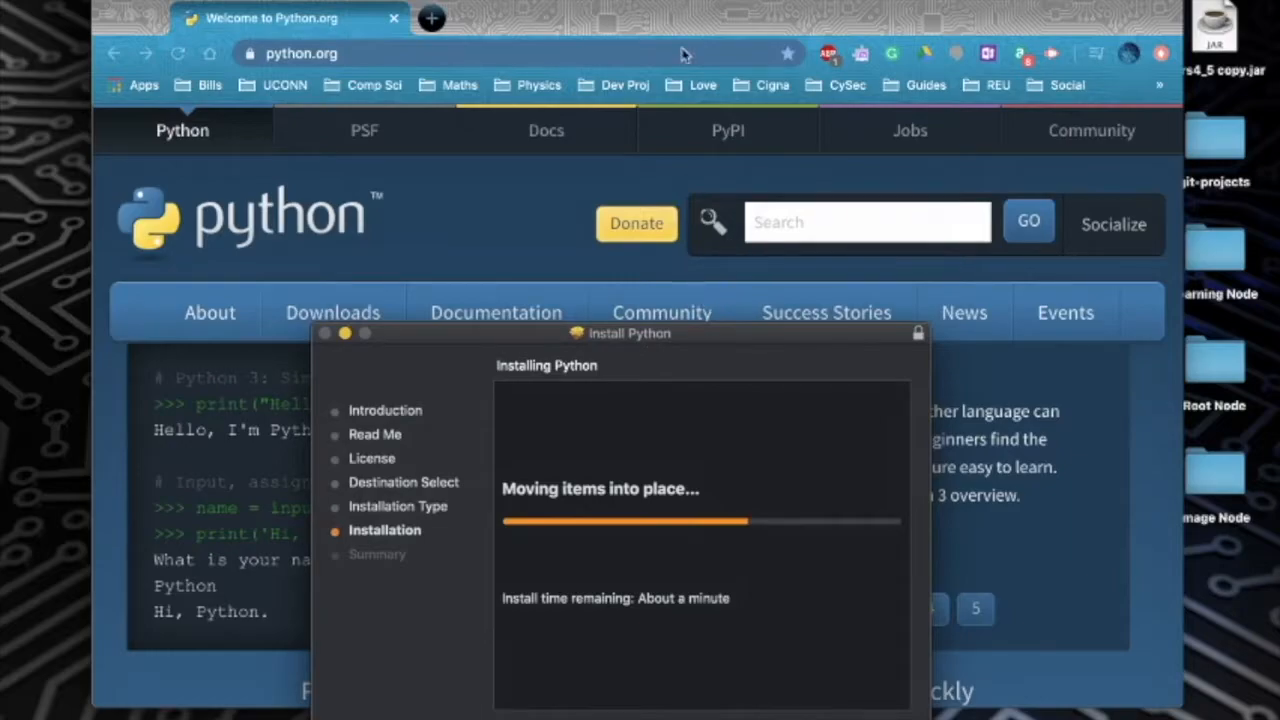
Step: Return to the Python website in the browser and open the documentation's Beginner's Guide
click(672, 16)
mouse_move(676, 333)
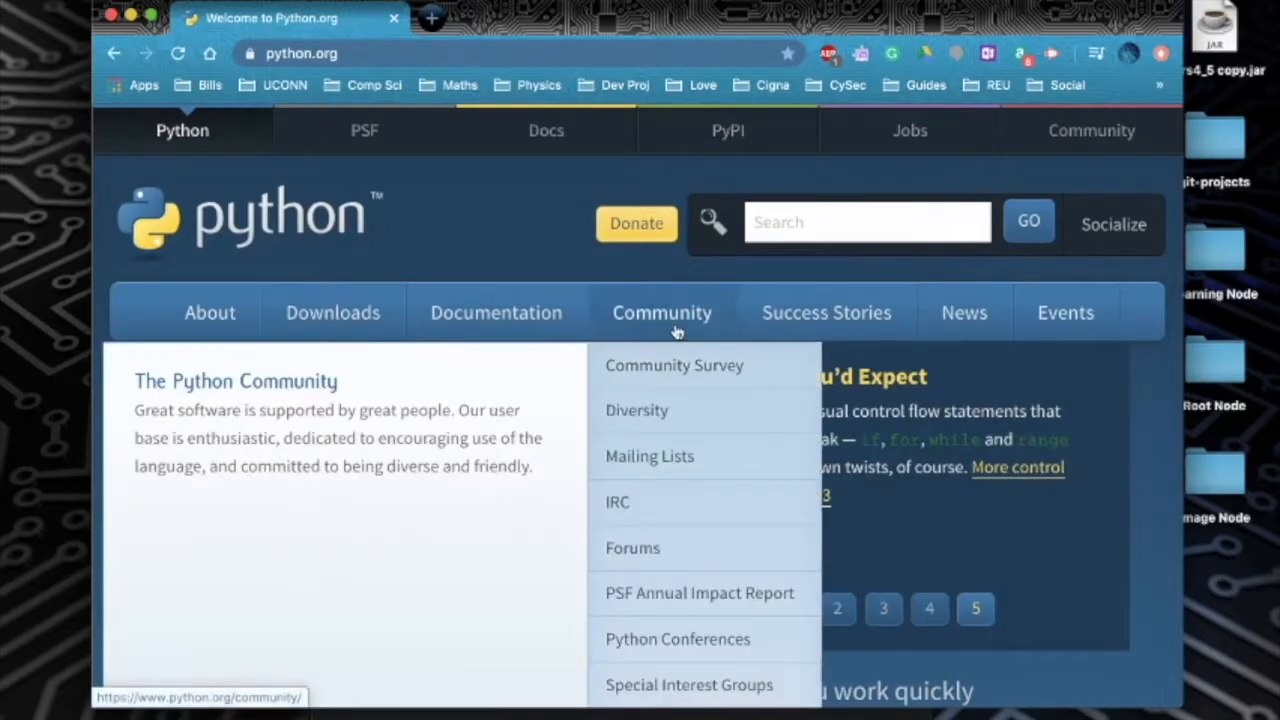
mouse_move(486, 317)
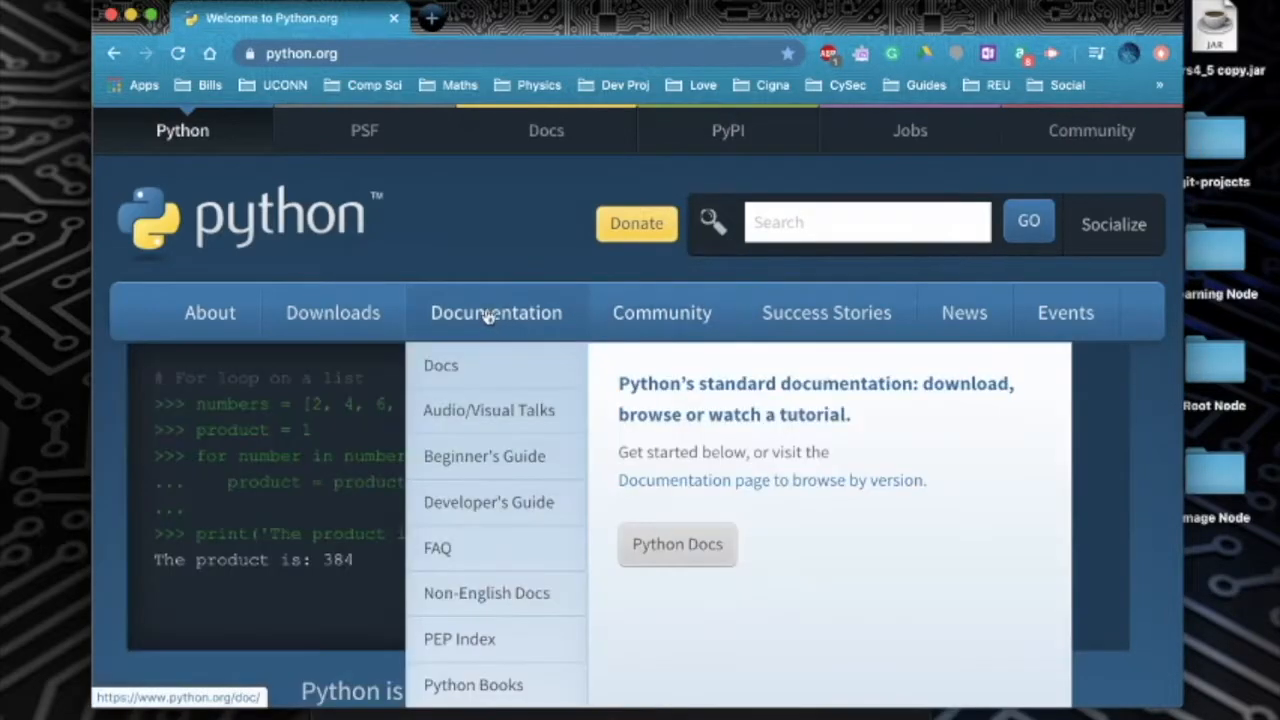
click(467, 470)
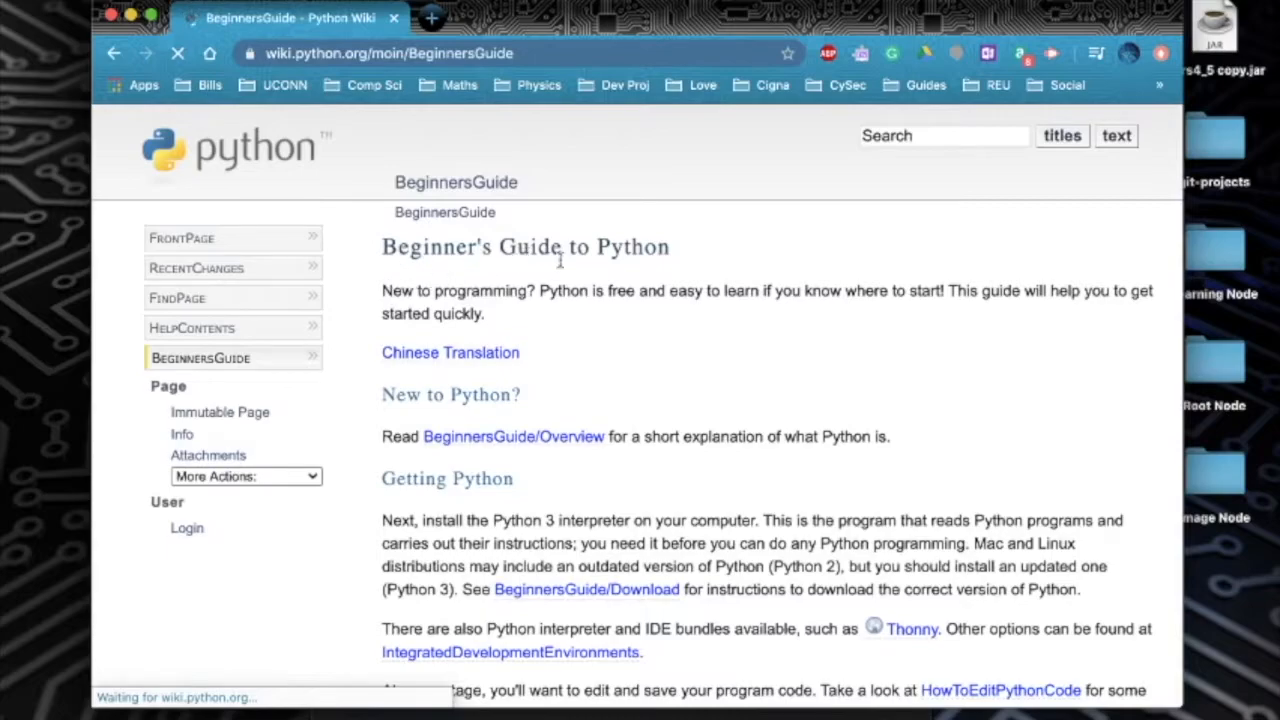
Step: Open the BeginnersGuide/NonProgrammers page linked in the Learning Python section
scroll(557, 245, down, 1)
scroll(557, 245, down, 3)
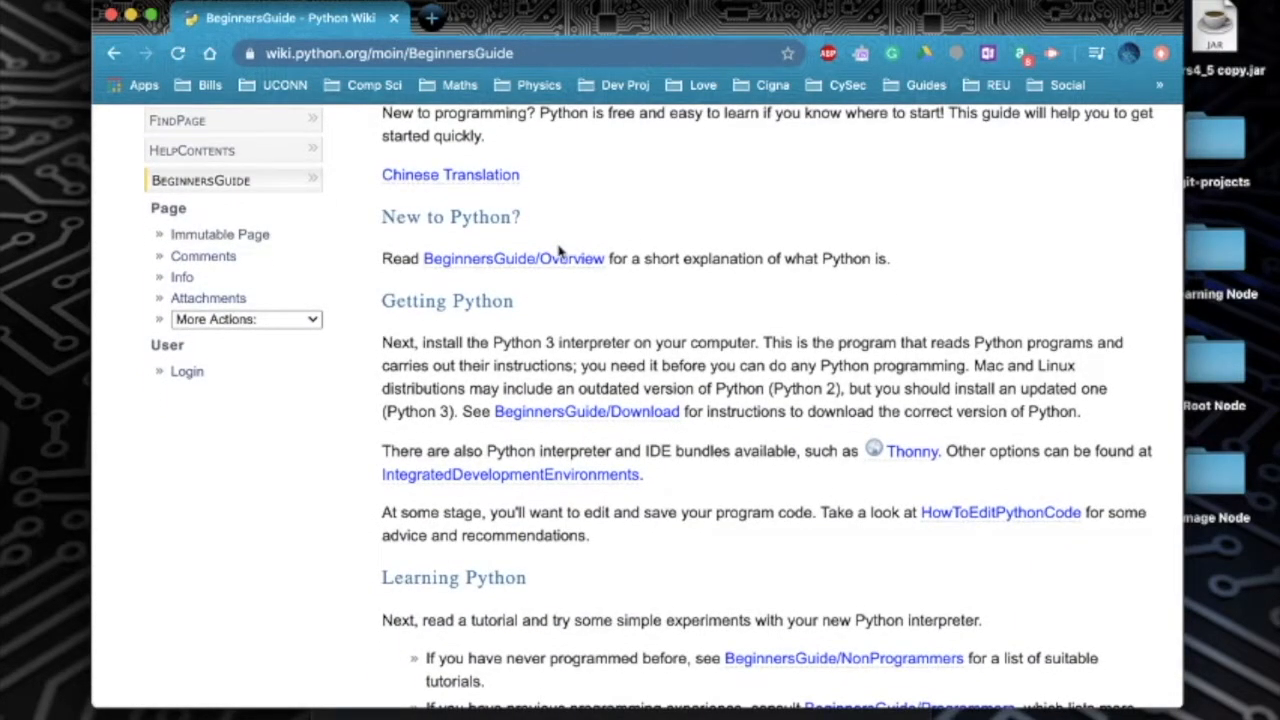
scroll(557, 249, down, 5)
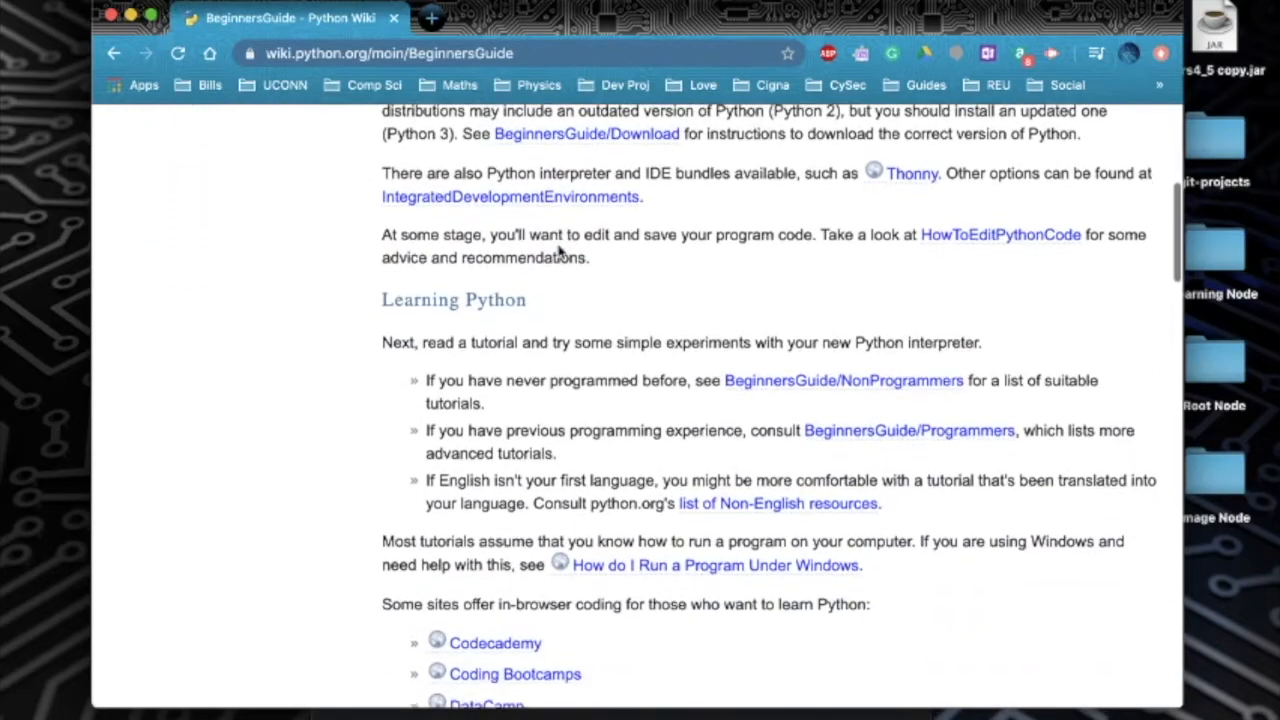
click(810, 380)
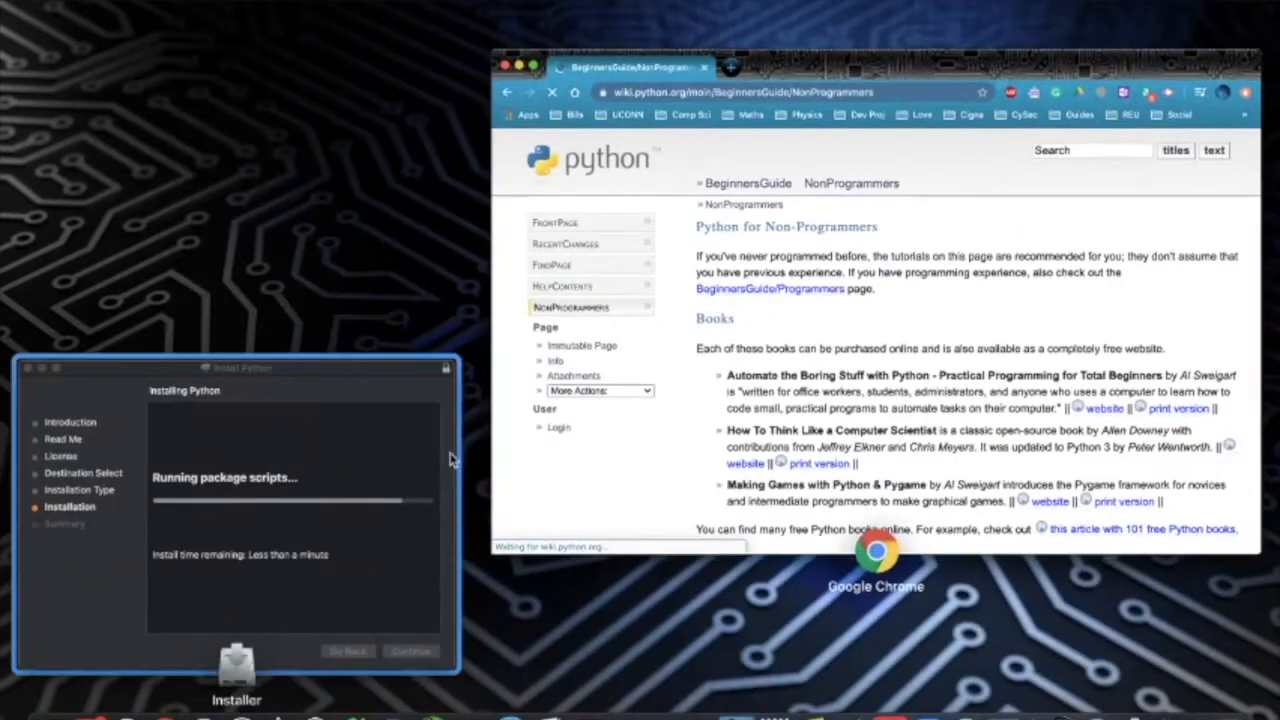
Step: Check the installation progress, then look through the books, interactive courses and younger-learner resources on the Non-Programmers page
click(336, 470)
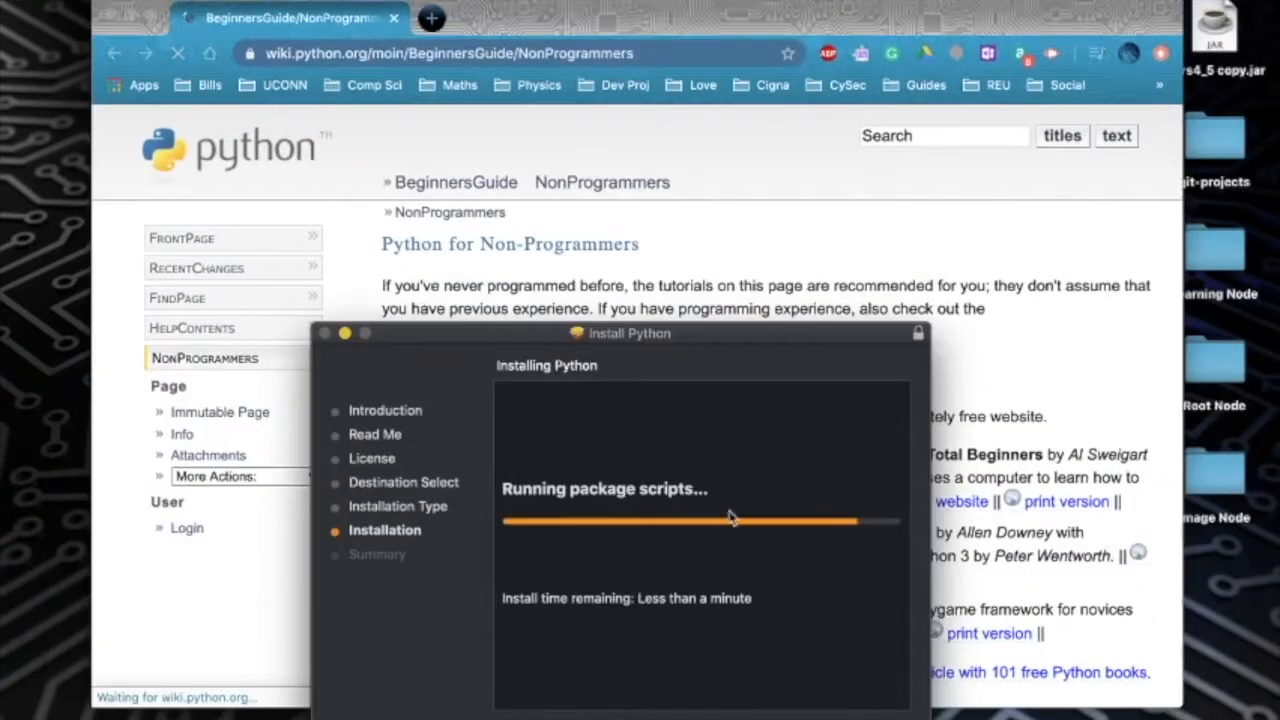
click(713, 280)
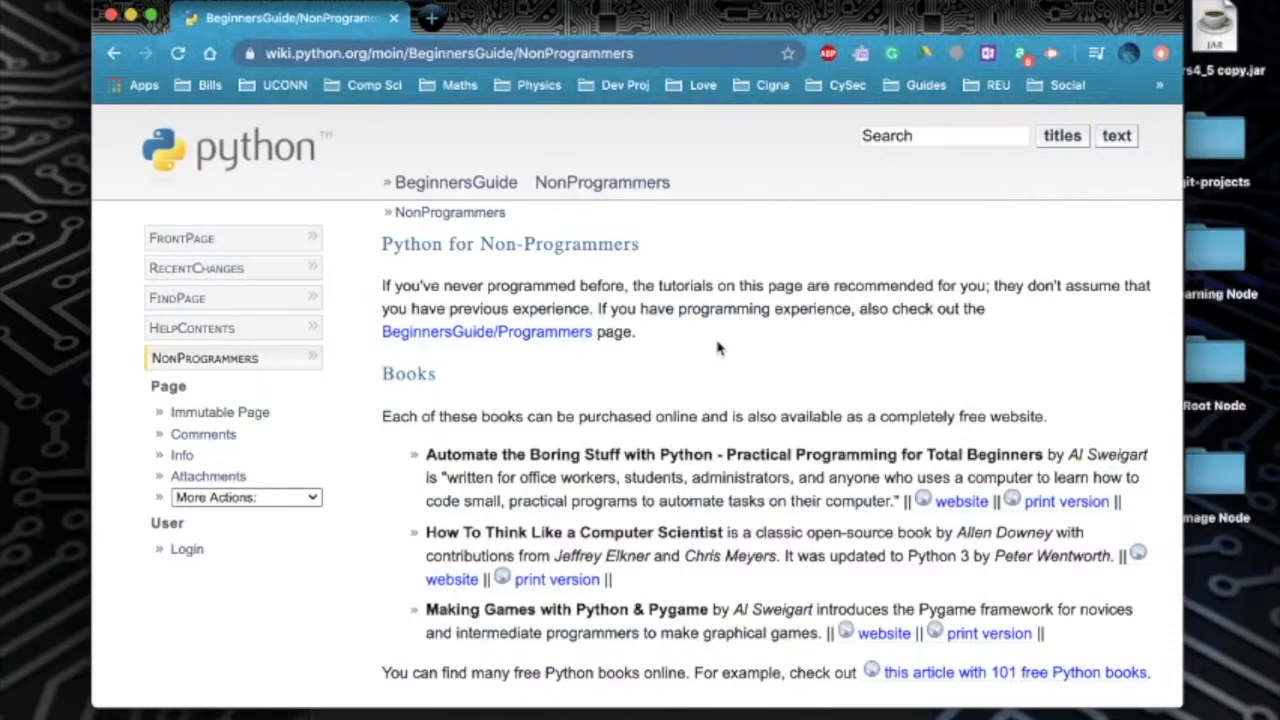
scroll(717, 347, down, 5)
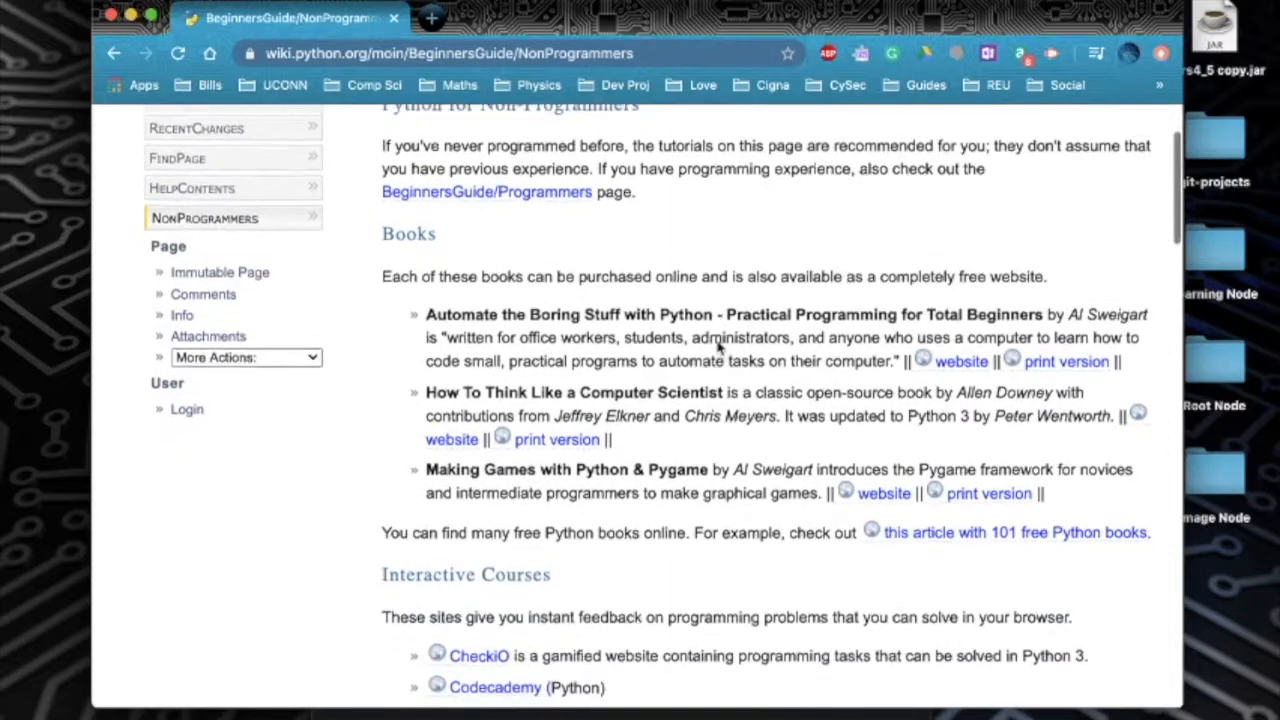
scroll(717, 347, down, 4)
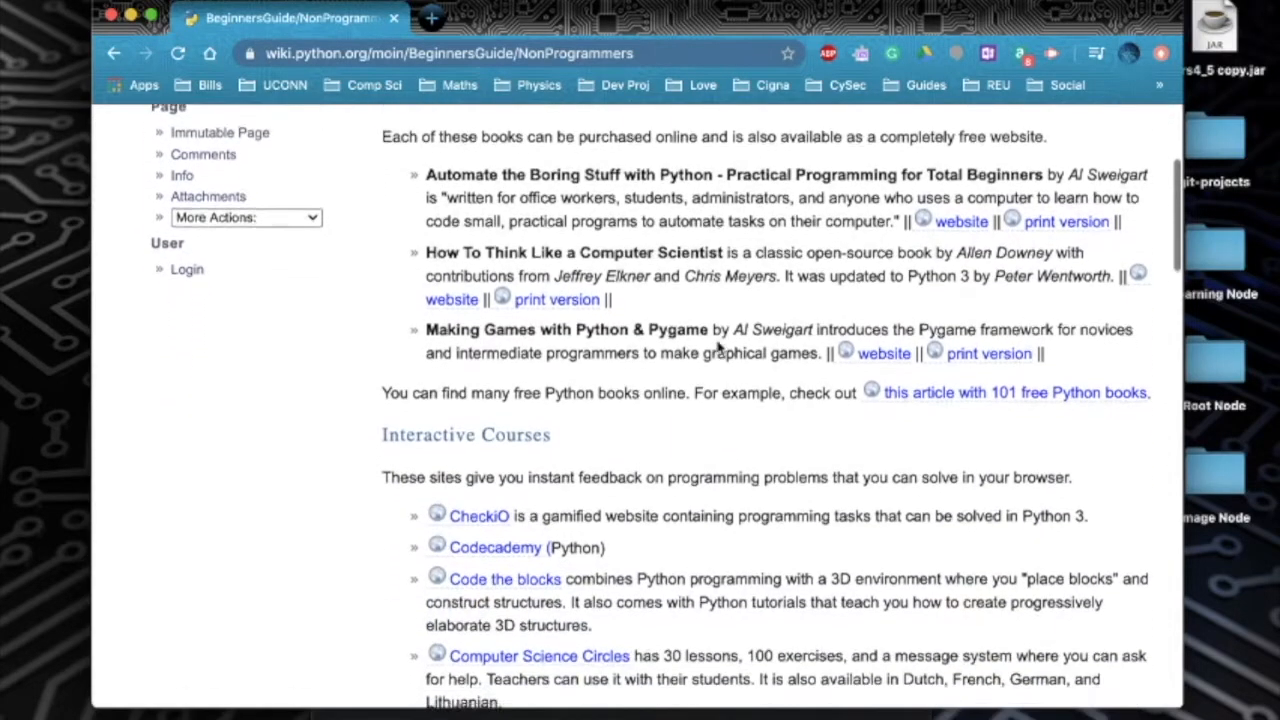
scroll(717, 347, down, 5)
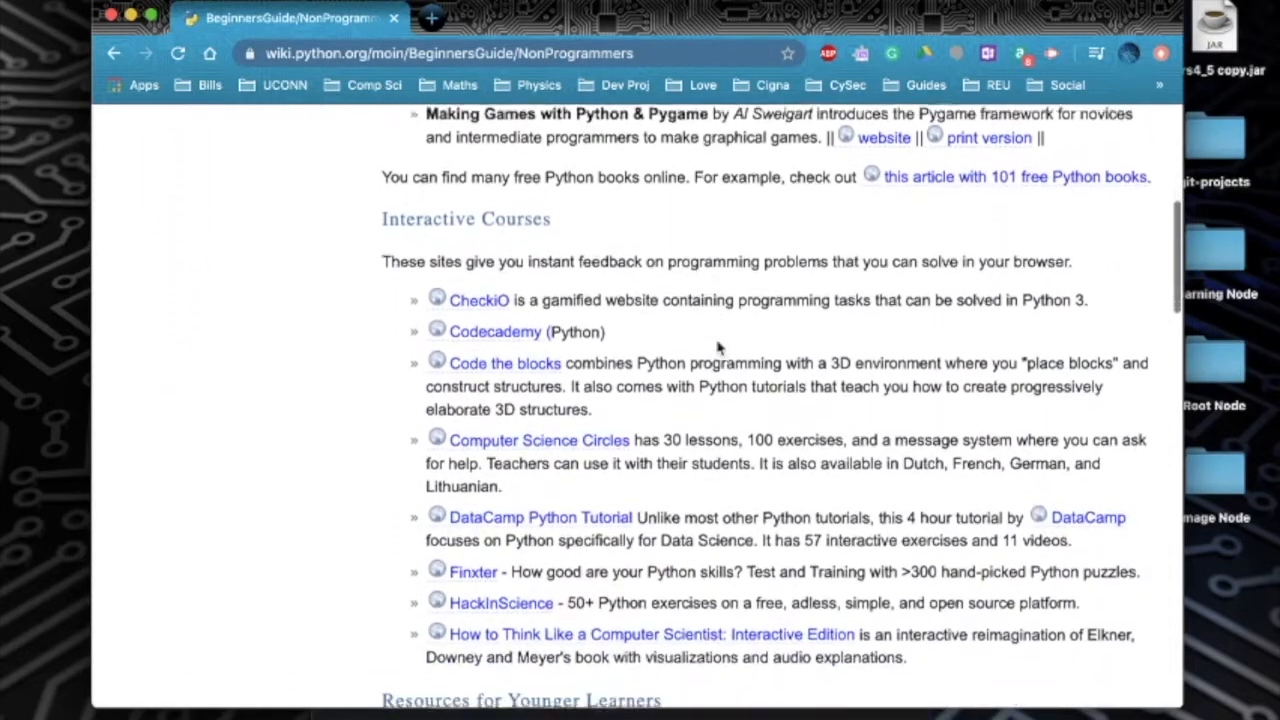
scroll(717, 347, down, 2)
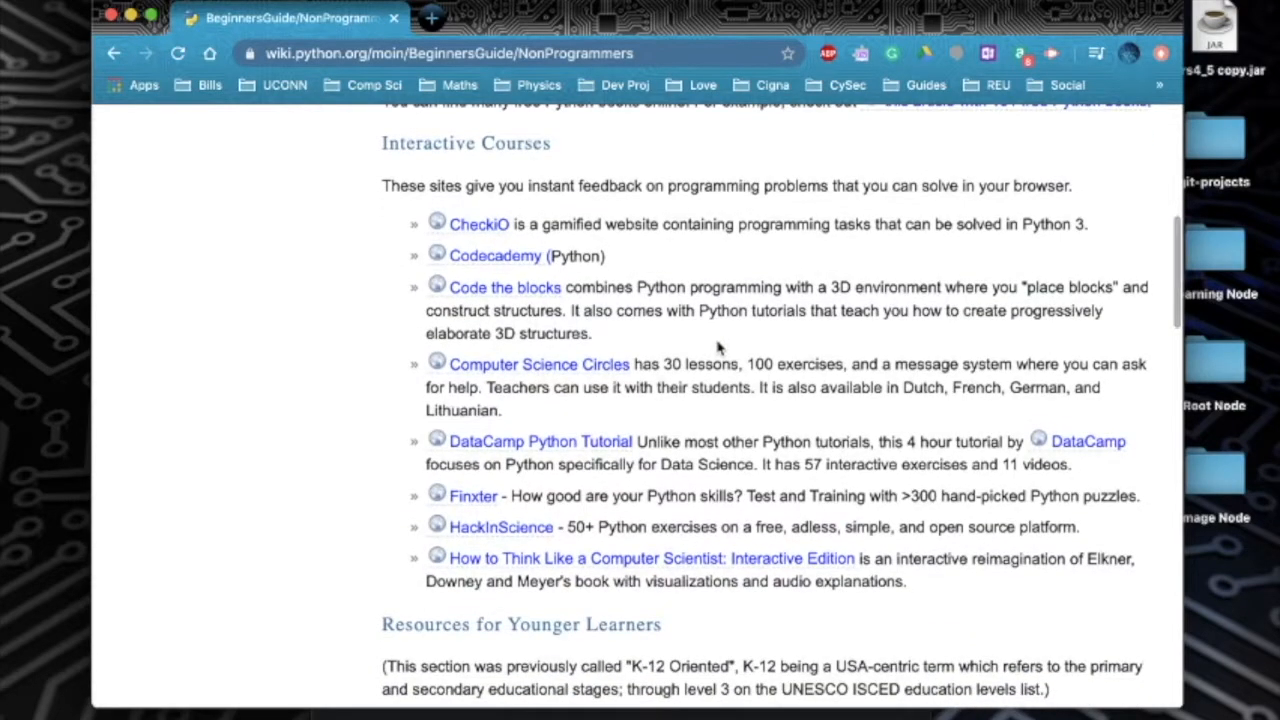
scroll(717, 347, down, 4)
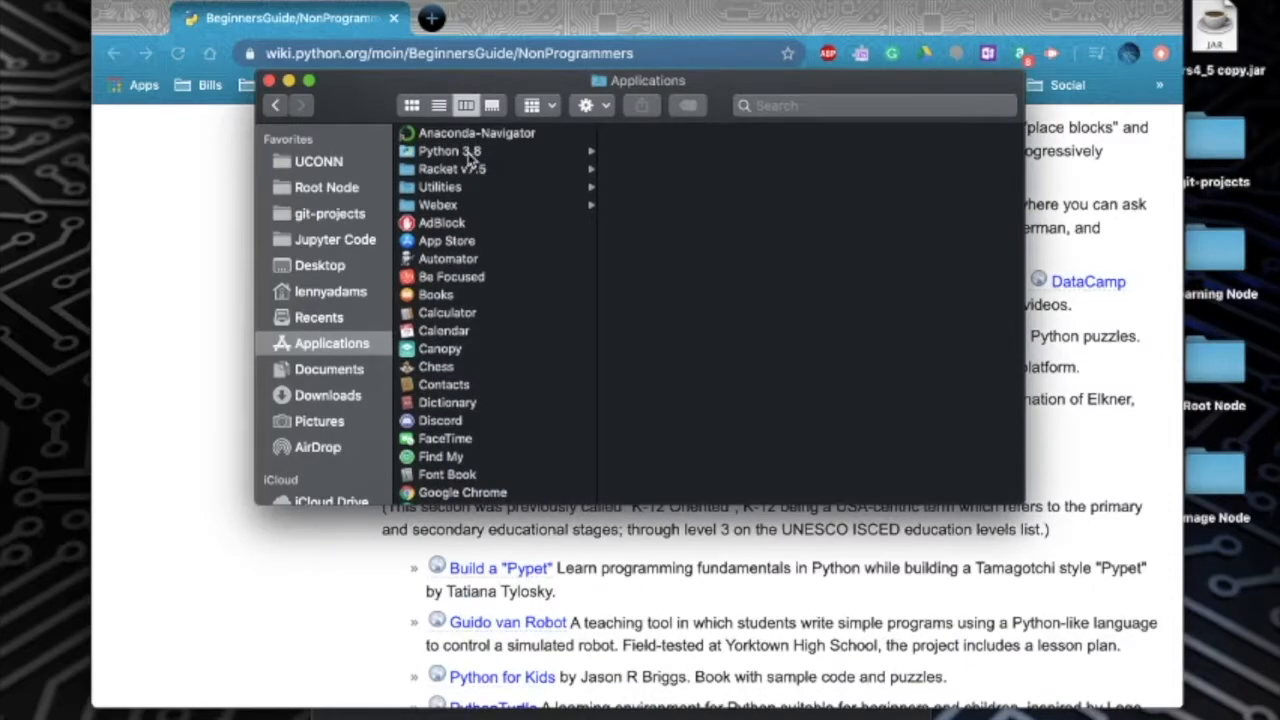
Step: Add IDLE from the Python 3.8 folder in Applications to the Dock and close the Finder window
click(450, 151)
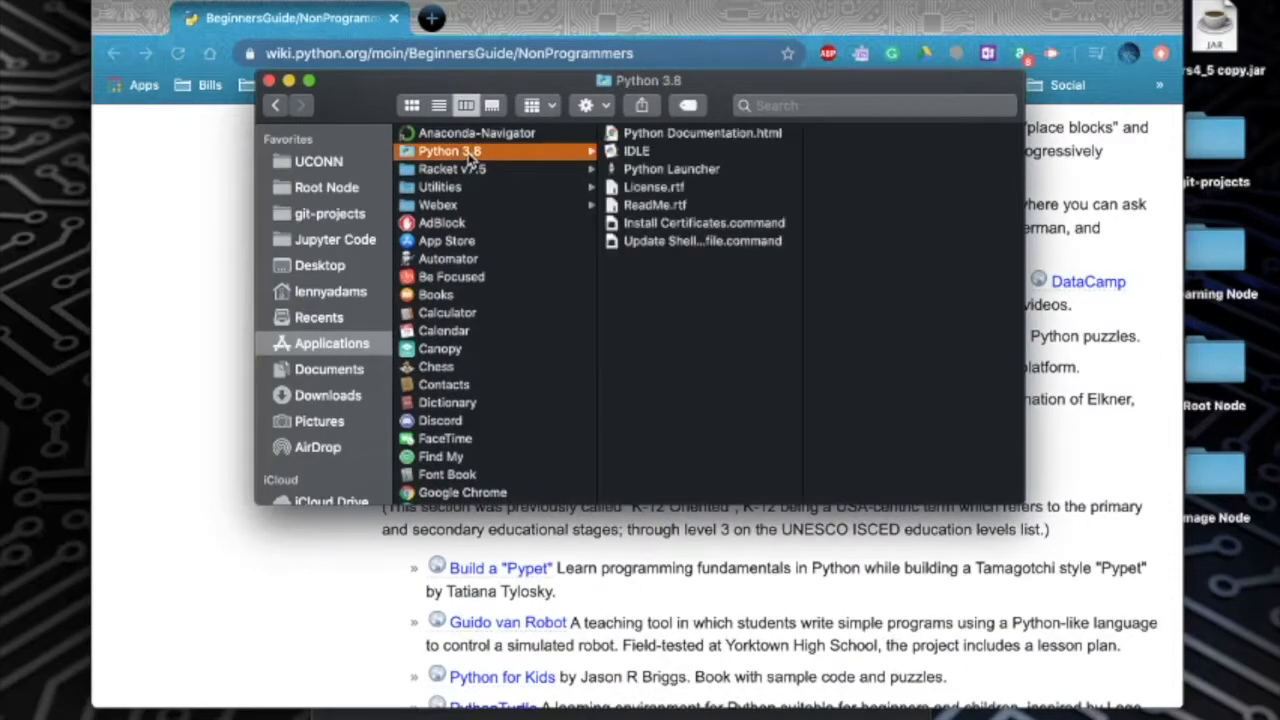
click(642, 153)
drag(622, 156, 524, 713)
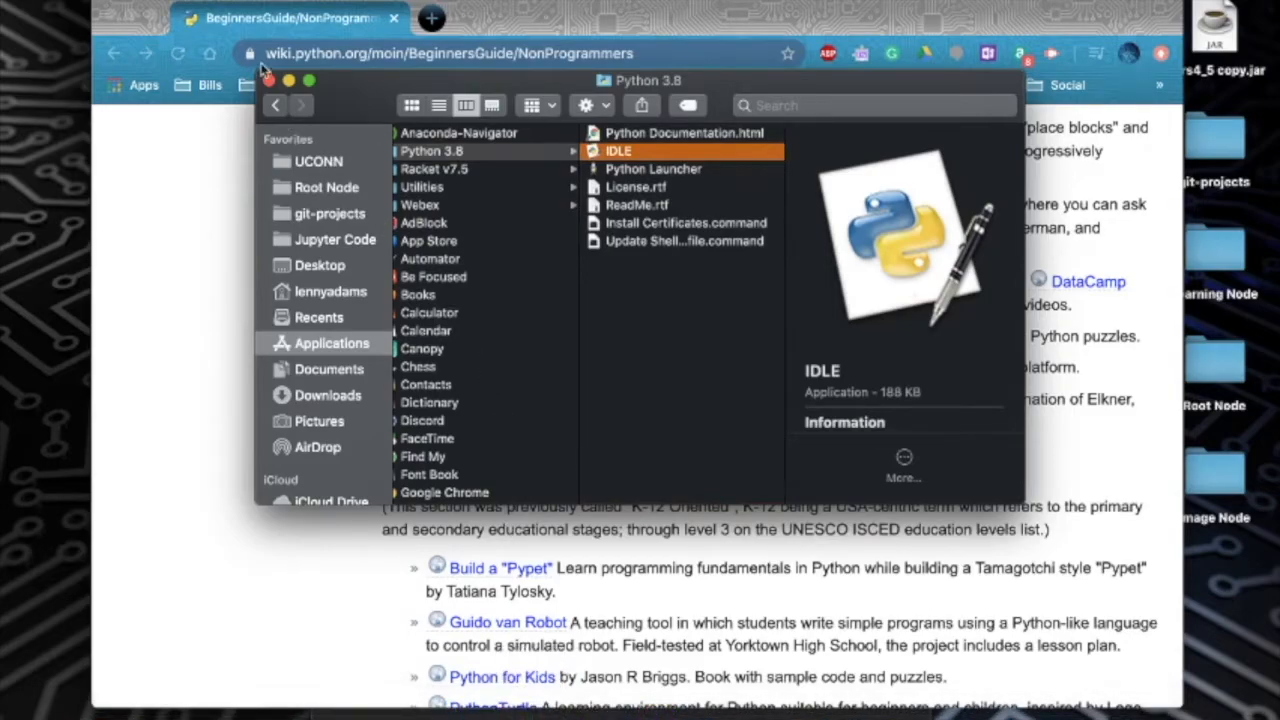
click(269, 82)
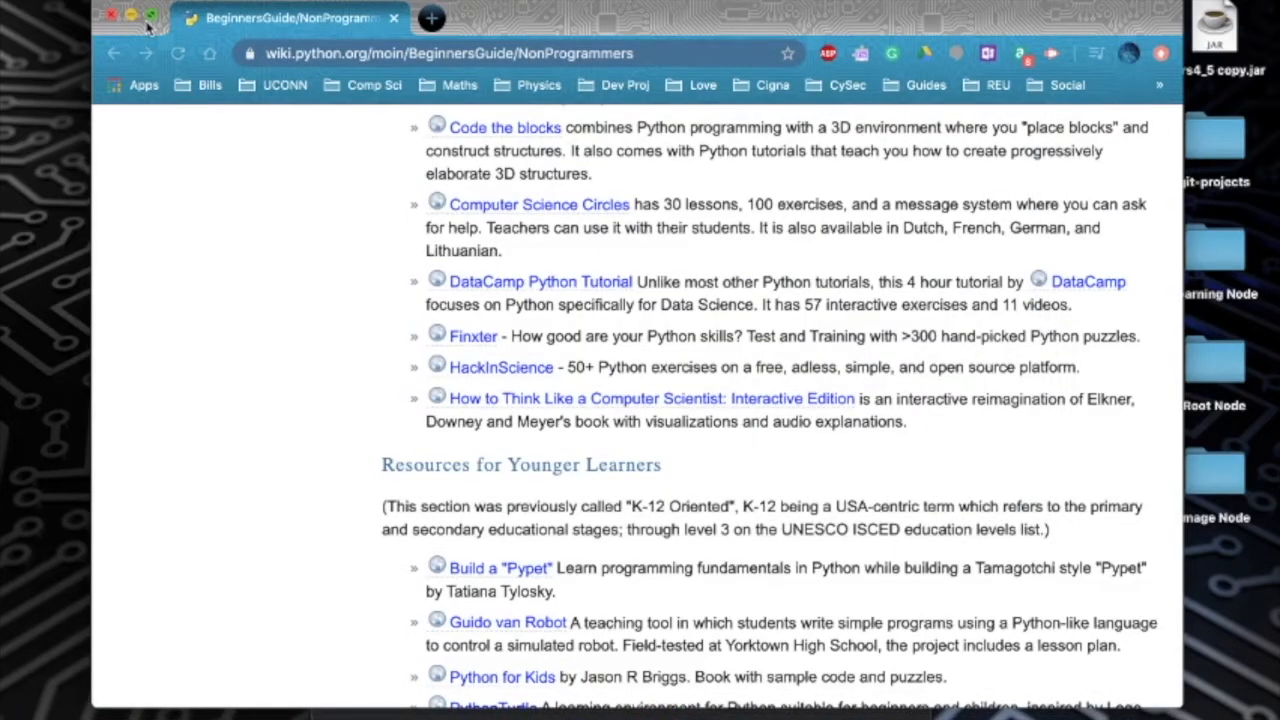
Step: Clear the browser off the desktop, then close the finished Python installer and move its package to the Trash
click(150, 18)
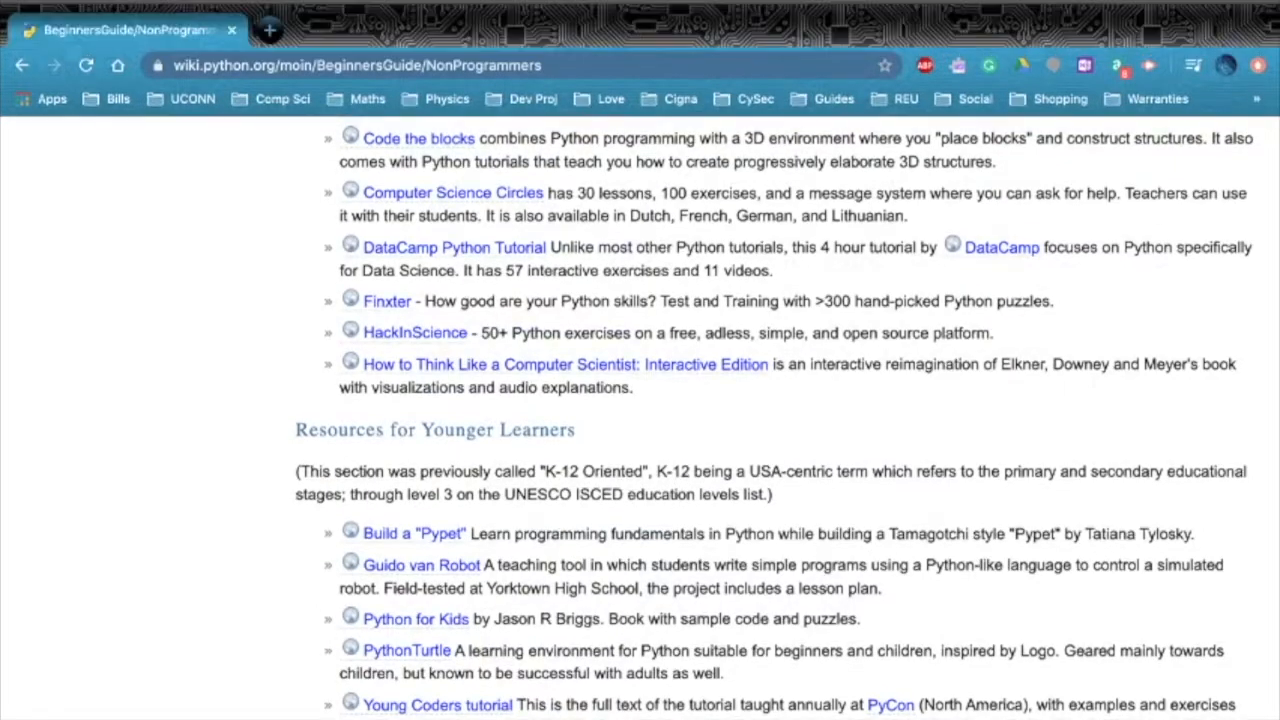
click(62, 5)
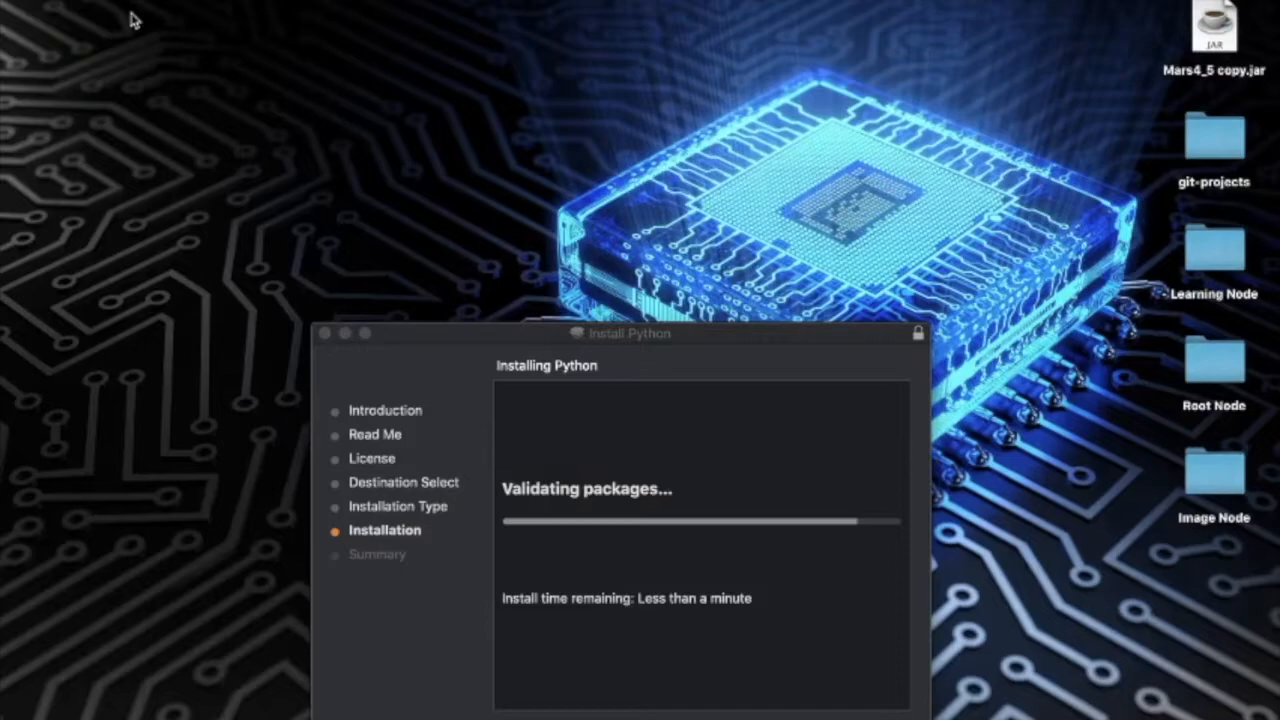
click(655, 609)
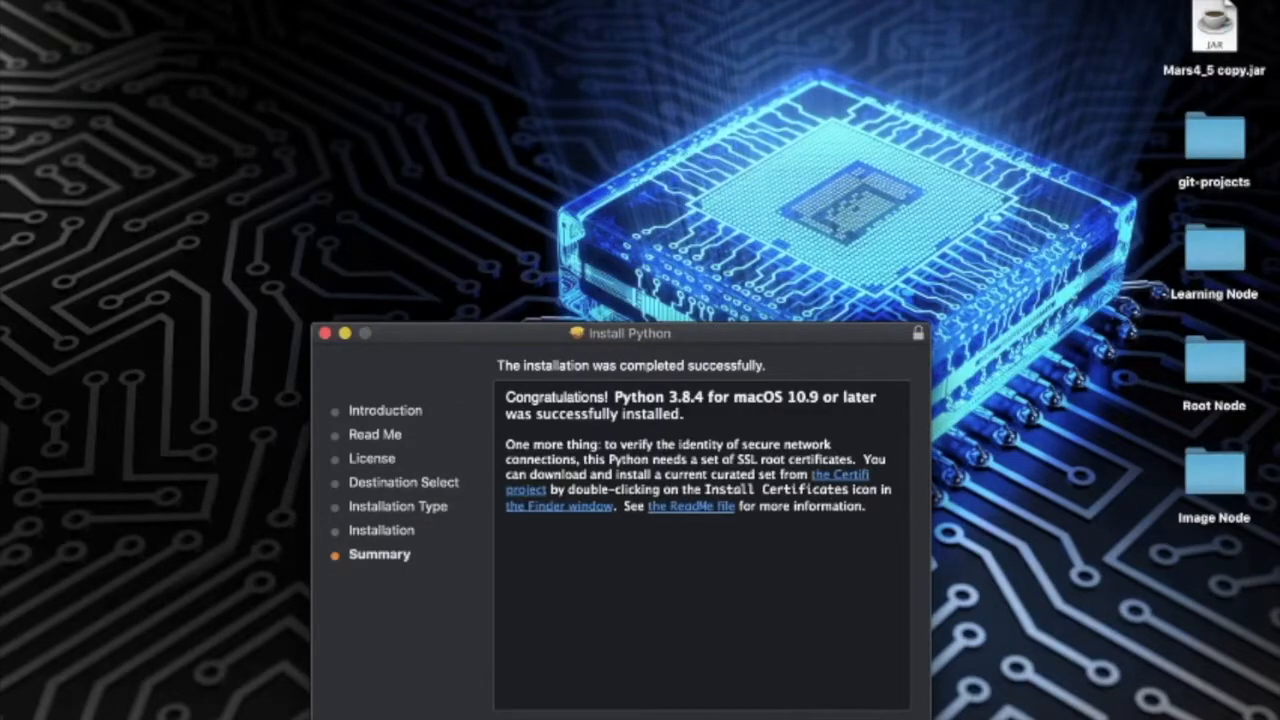
click(789, 266)
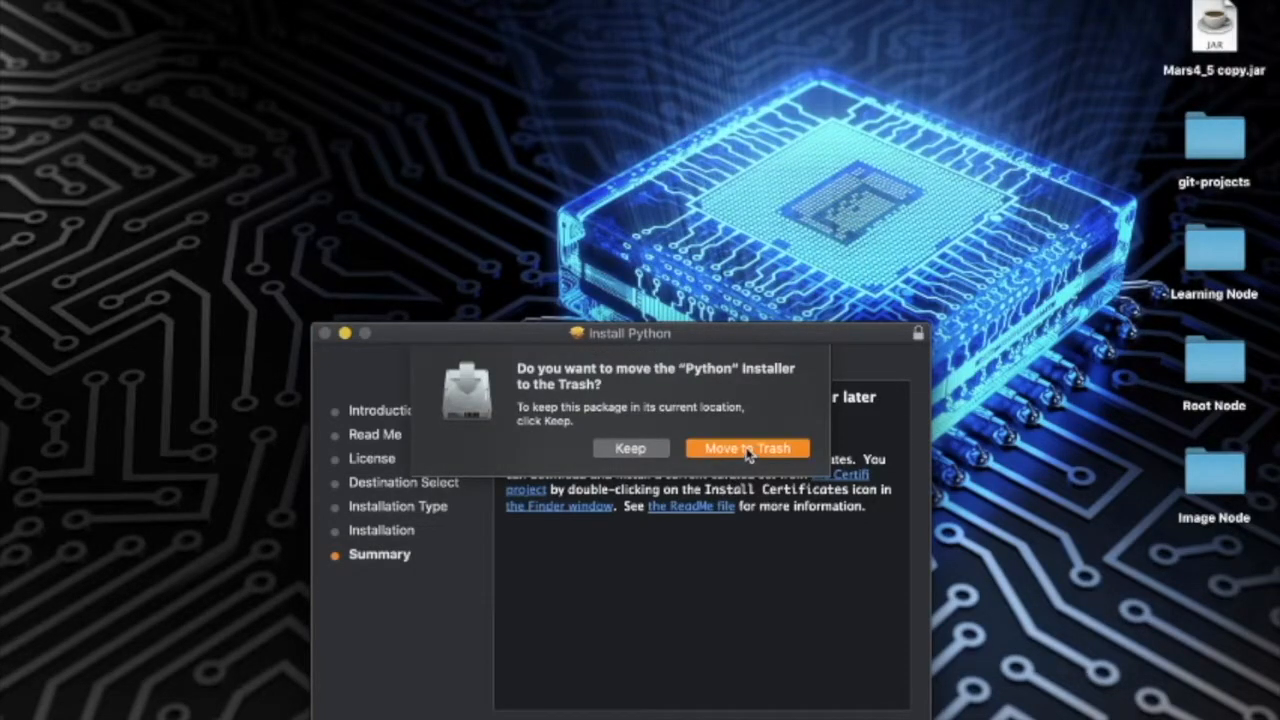
click(748, 449)
Step: Launch IDLE from the Dock and move the Python shell window fully into view
mouse_move(456, 710)
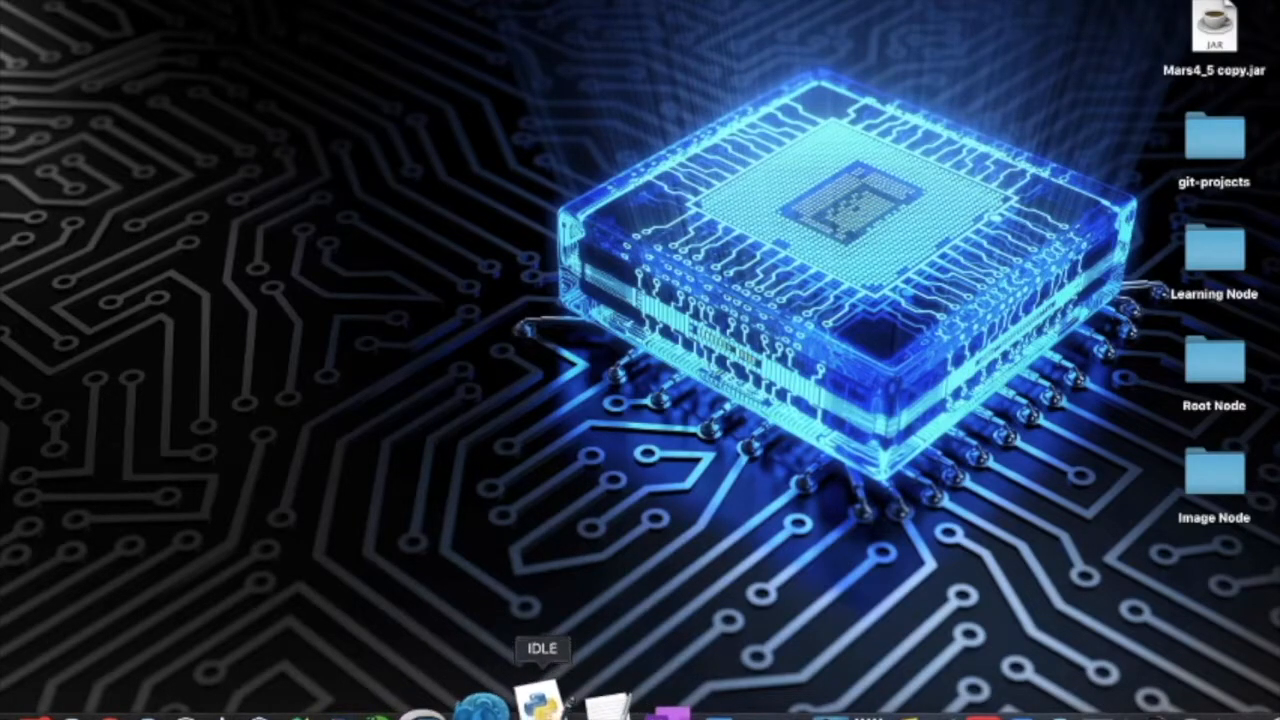
click(538, 703)
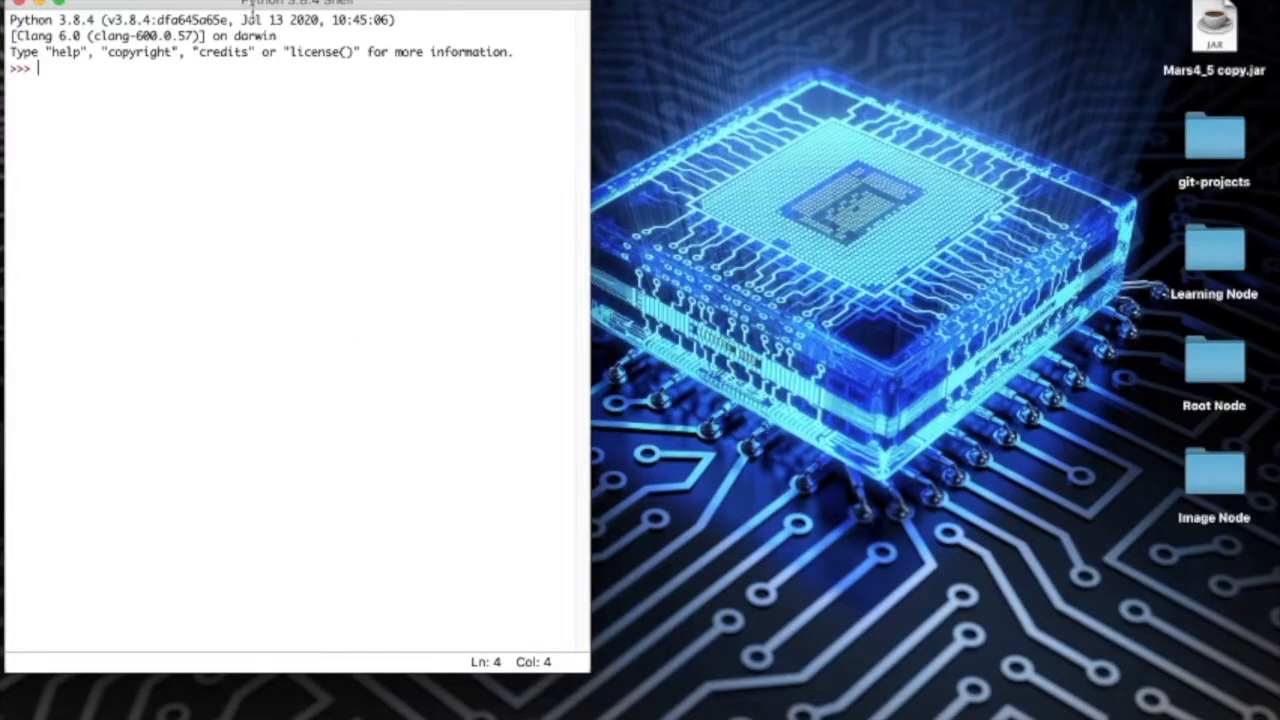
drag(243, 3, 270, 11)
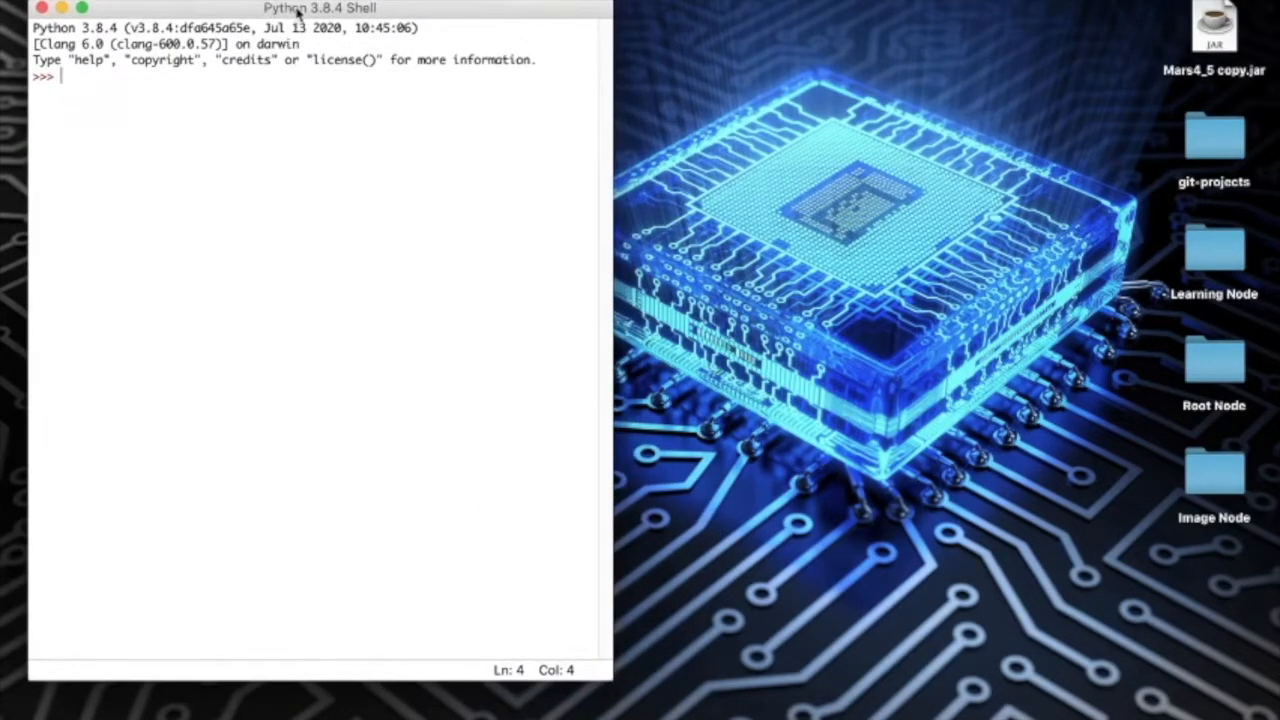
drag(298, 12, 322, 38)
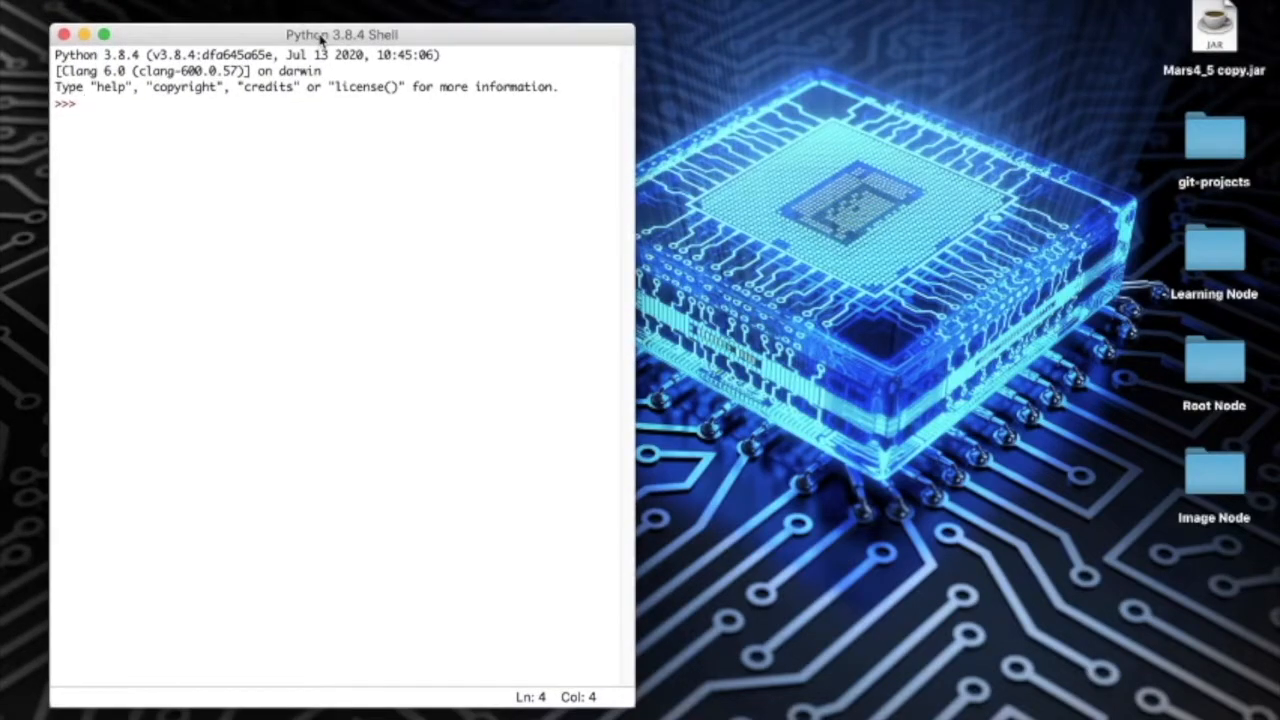
Step: Run help() in the Python shell and shift the shell window slightly toward the screen's edge
text(help())
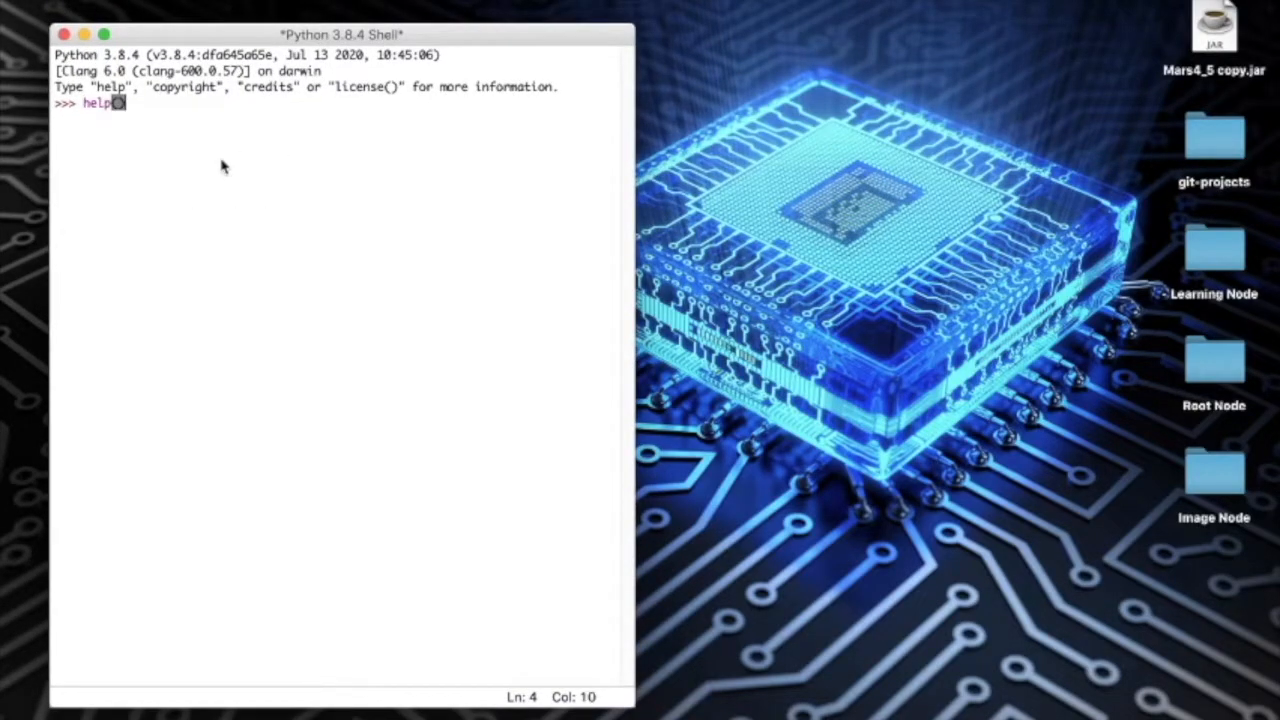
key(Return)
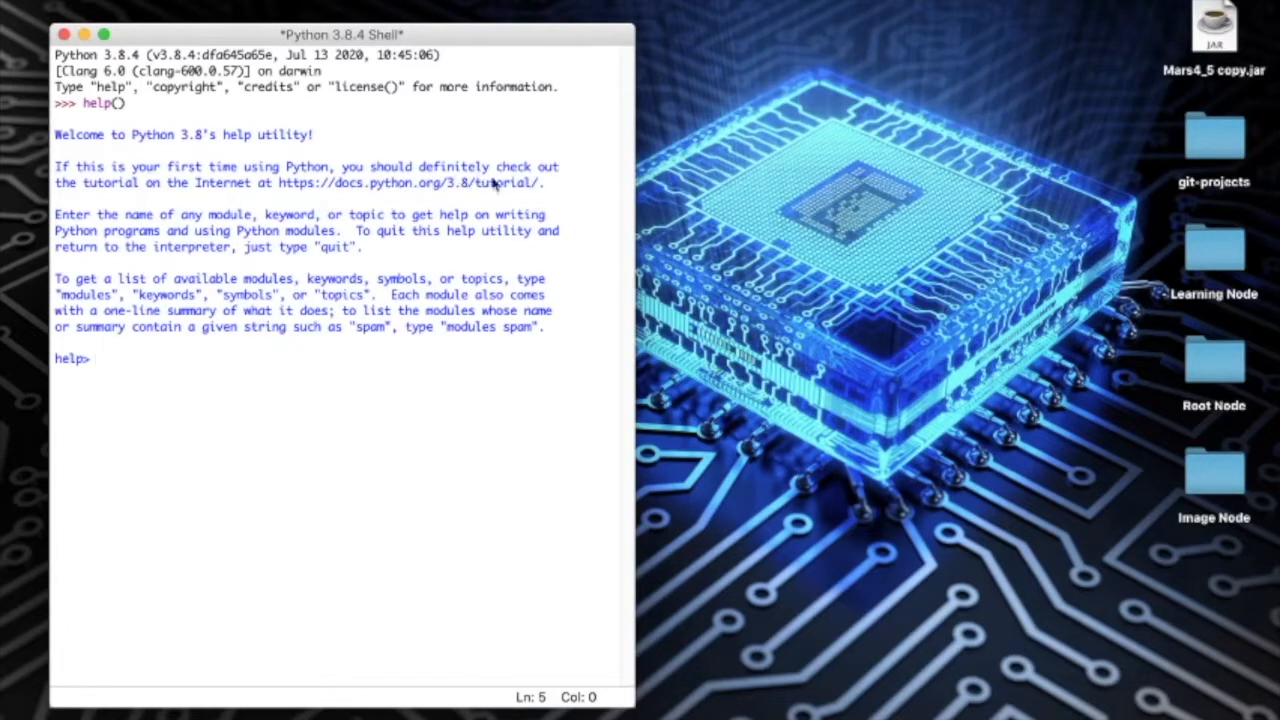
drag(348, 36, 324, 36)
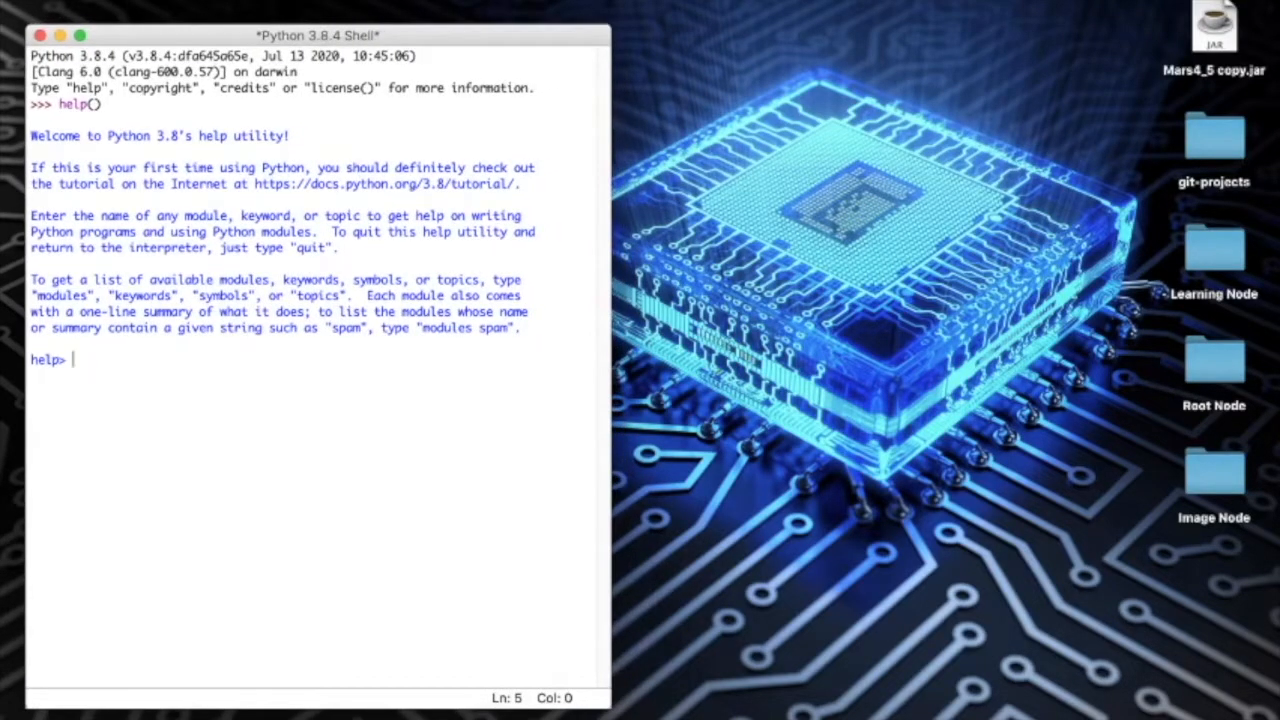
Step: Open the recent file hello_world.py in IDLE and place its window beside the Python shell
click(66, 0)
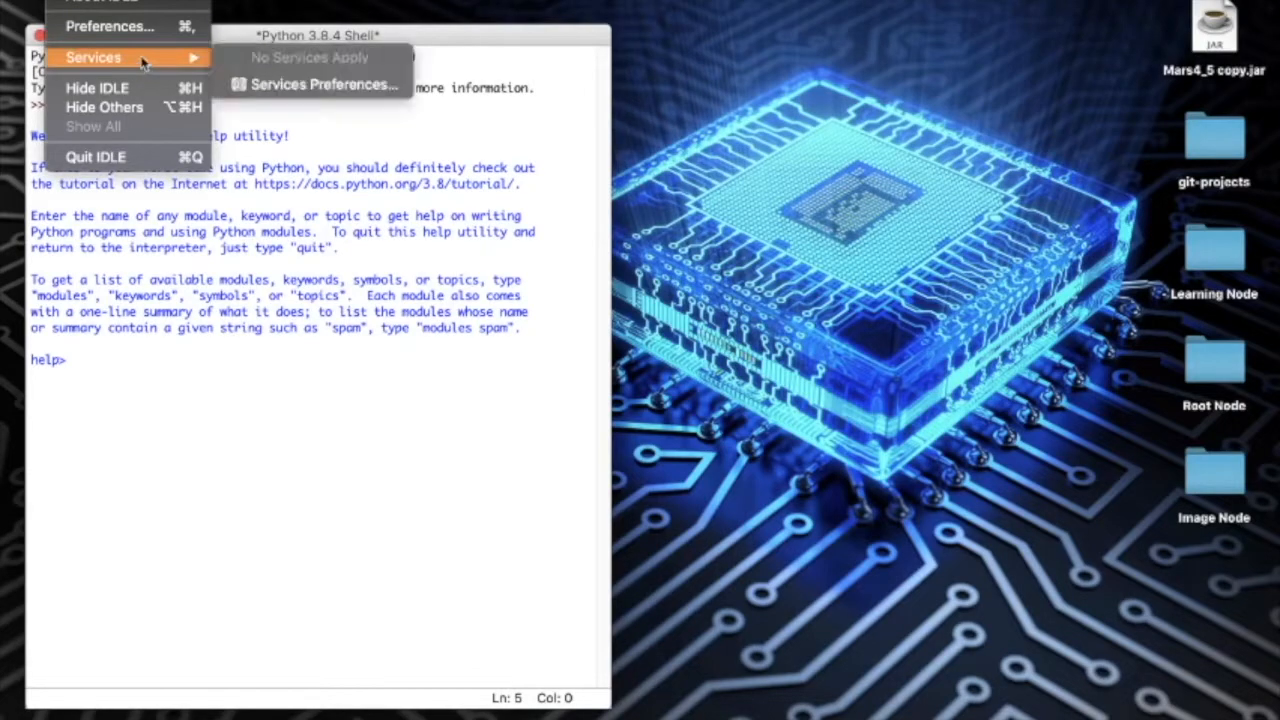
mouse_move(116, 0)
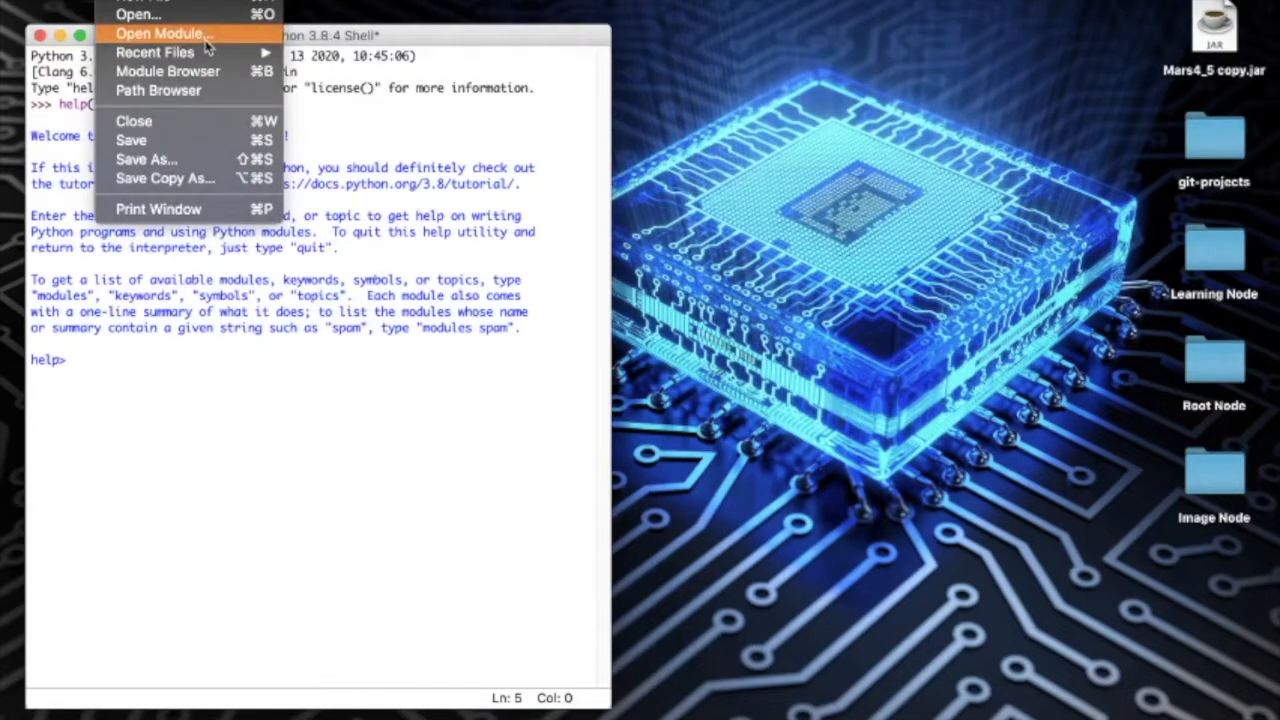
mouse_move(210, 60)
click(362, 58)
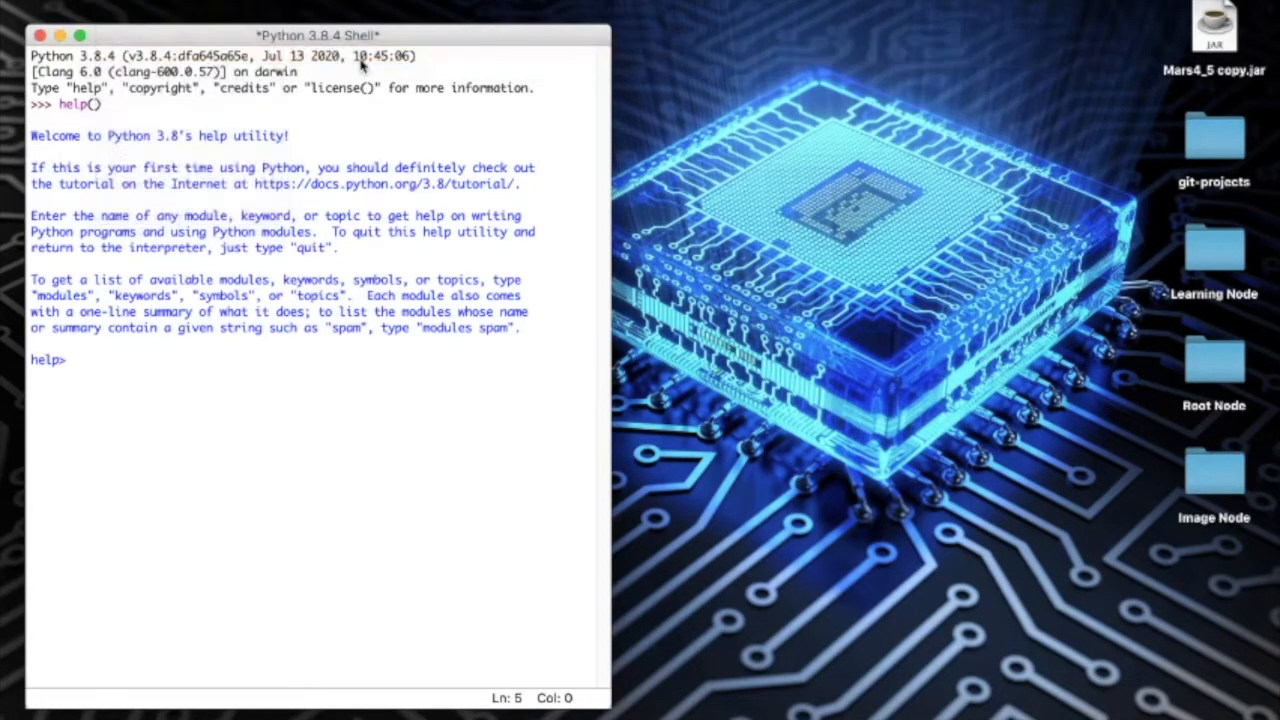
drag(325, 70, 870, 38)
click(823, 55)
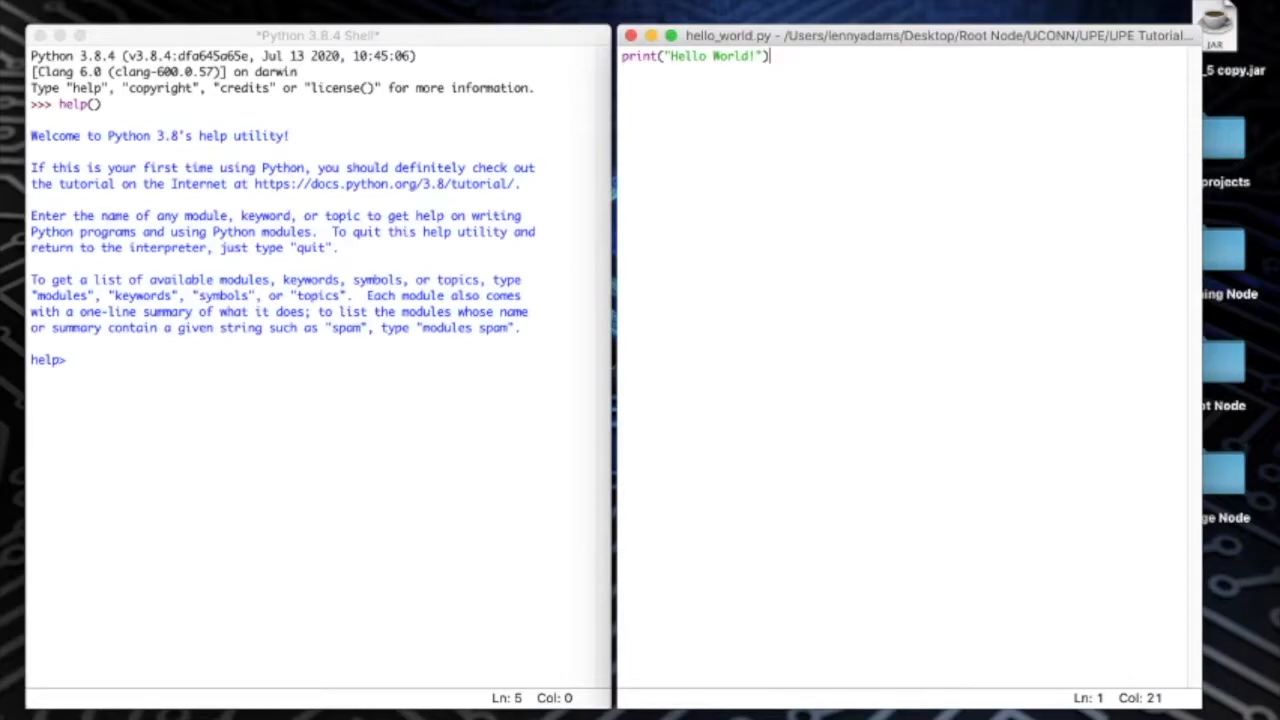
Step: Run the hello_world.py module and highlight its output line in the Python shell
click(265, 0)
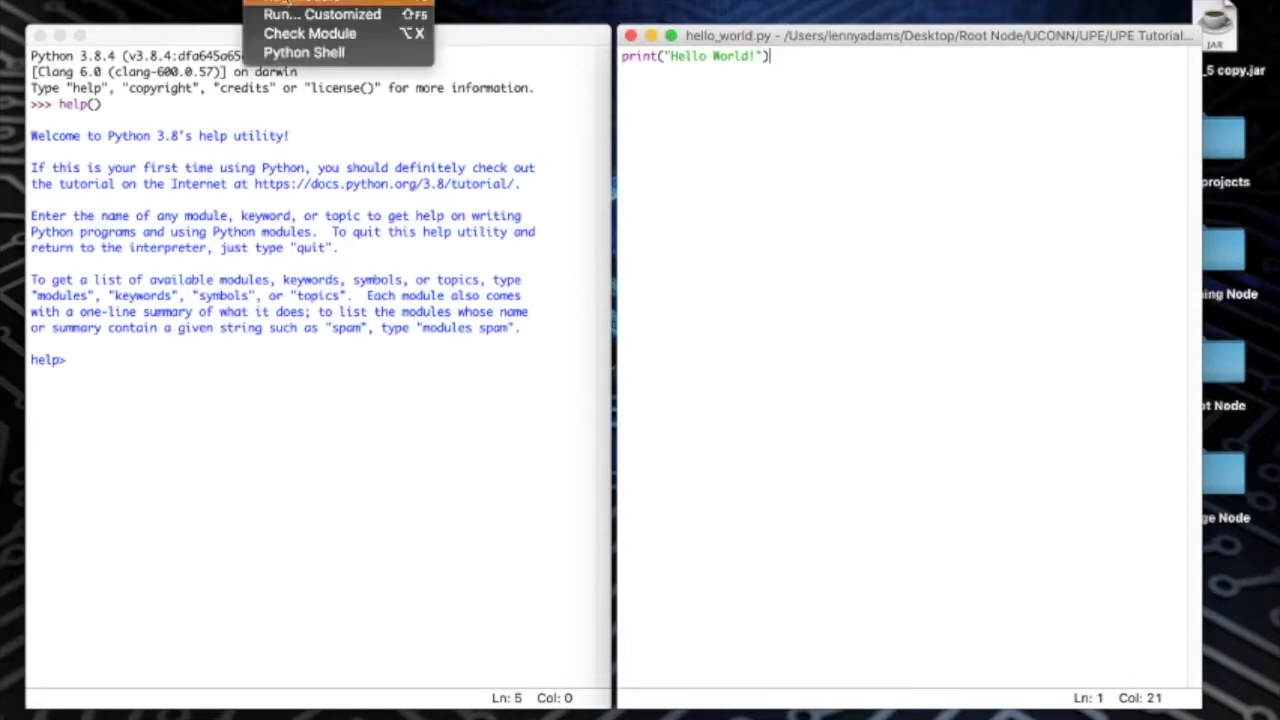
click(305, 3)
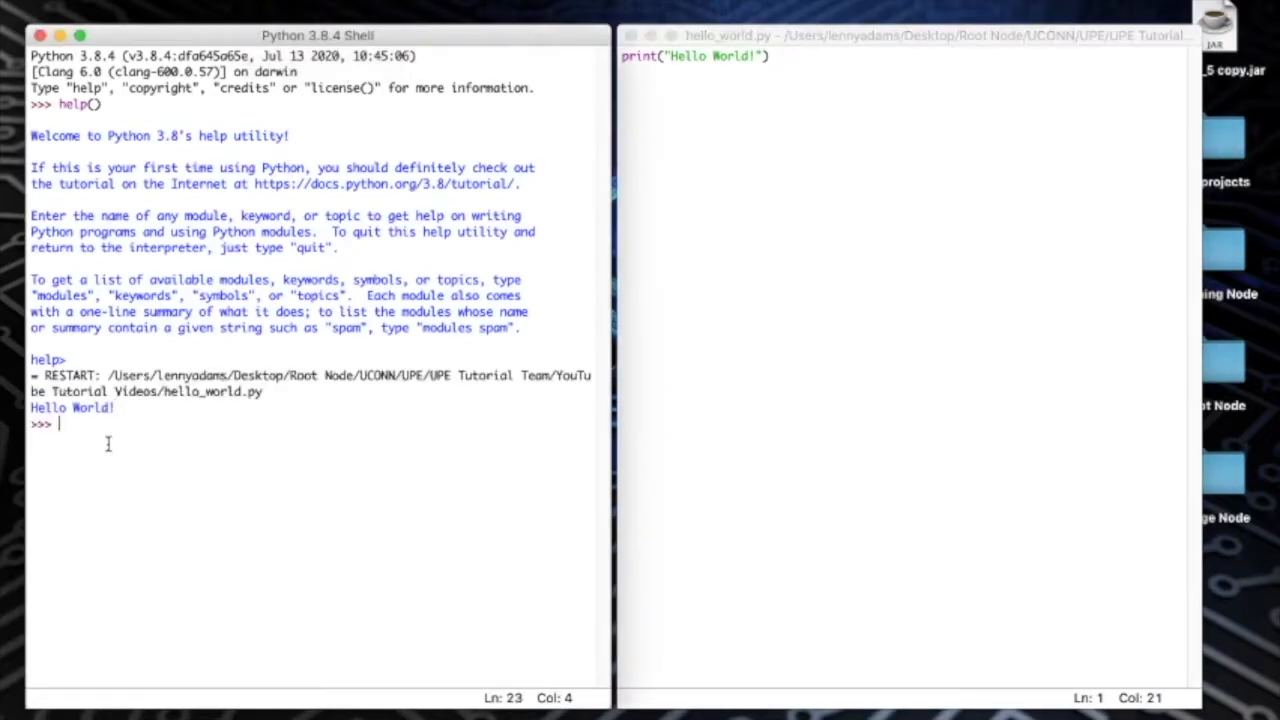
drag(120, 407, 30, 407)
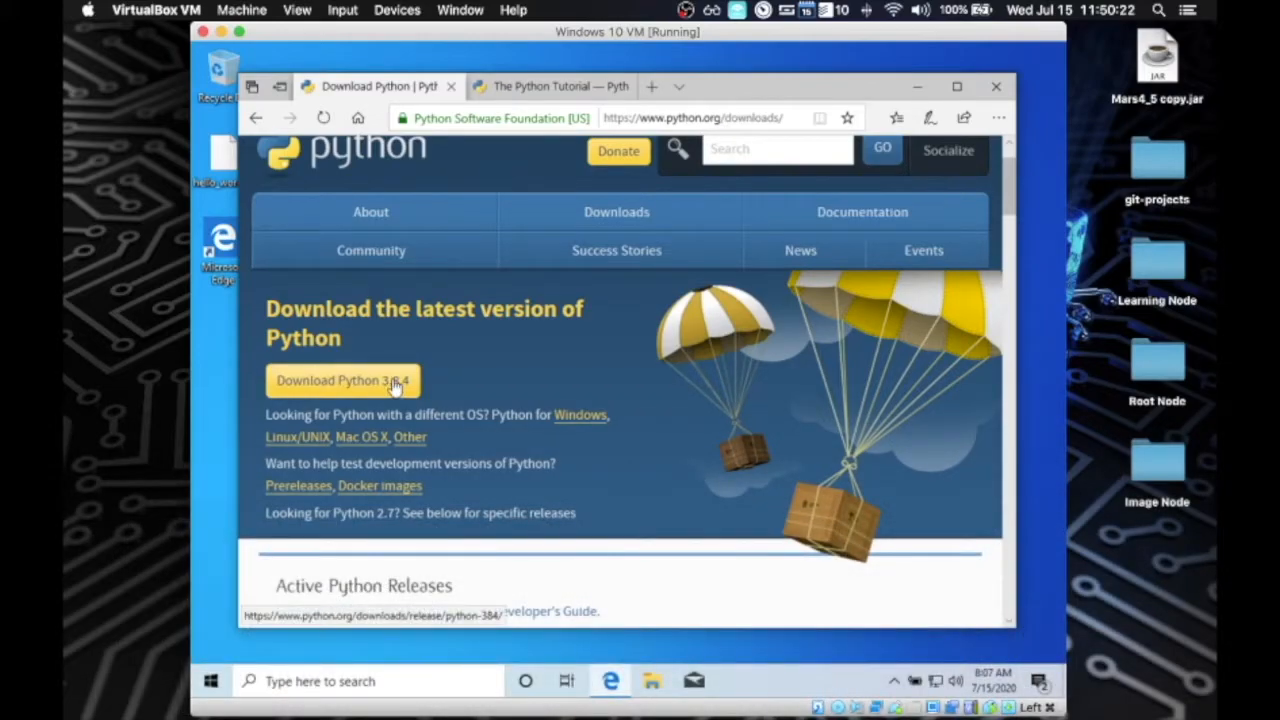
Step: In the Windows 10 VM, download and run the Windows x86-64 executable installer from the Python 3.8.4 release page, then minimize the browser
click(395, 383)
scroll(371, 386, down, 3)
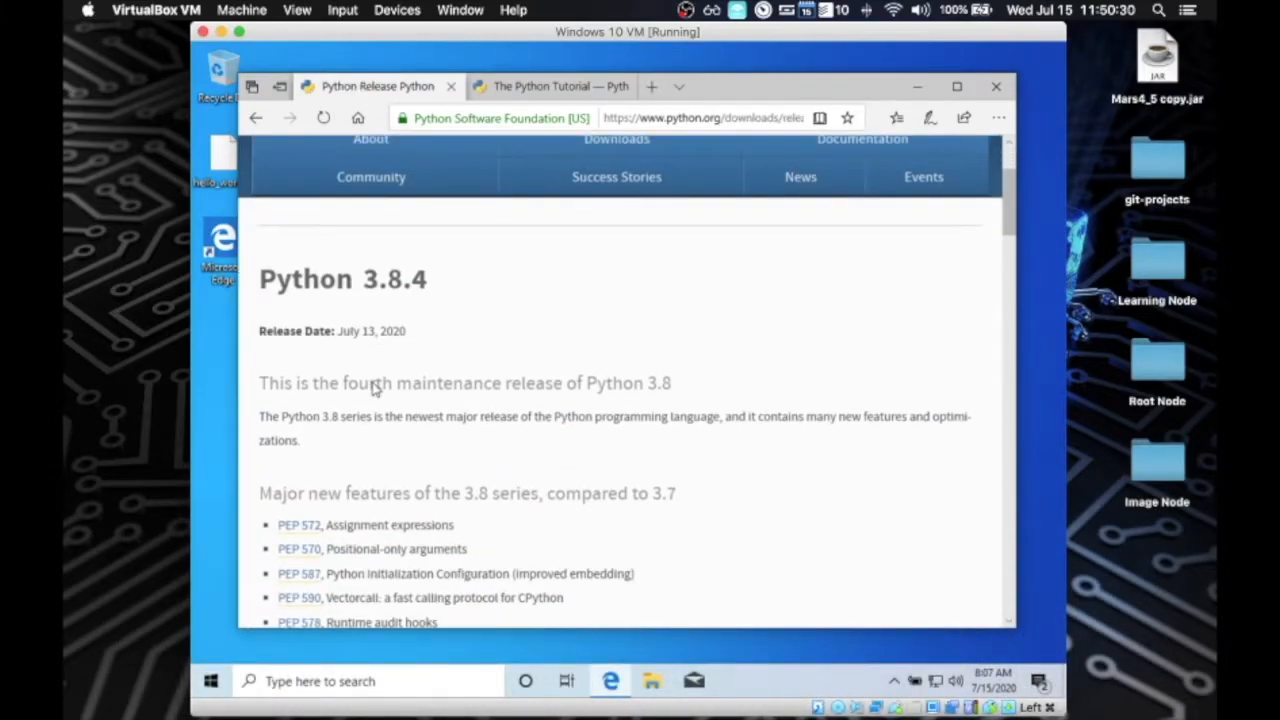
scroll(373, 389, down, 5)
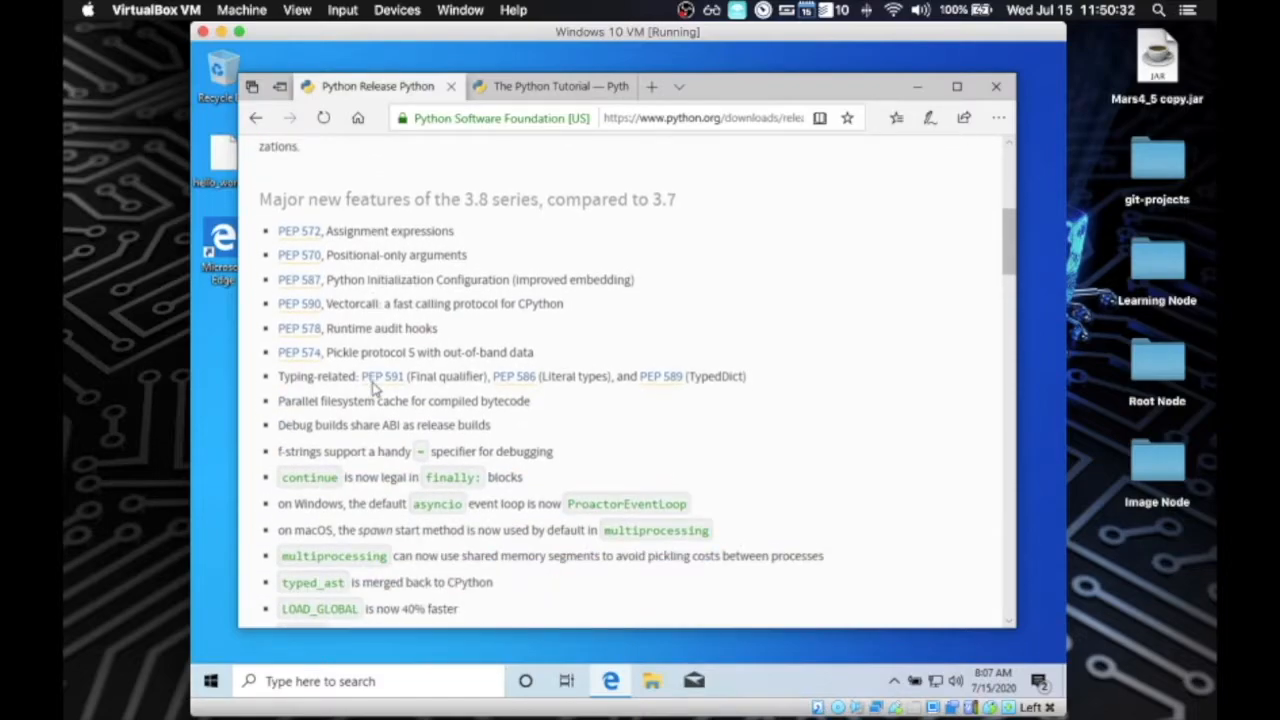
scroll(373, 389, down, 7)
scroll(373, 389, down, 5)
scroll(373, 389, down, 6)
scroll(373, 389, down, 6)
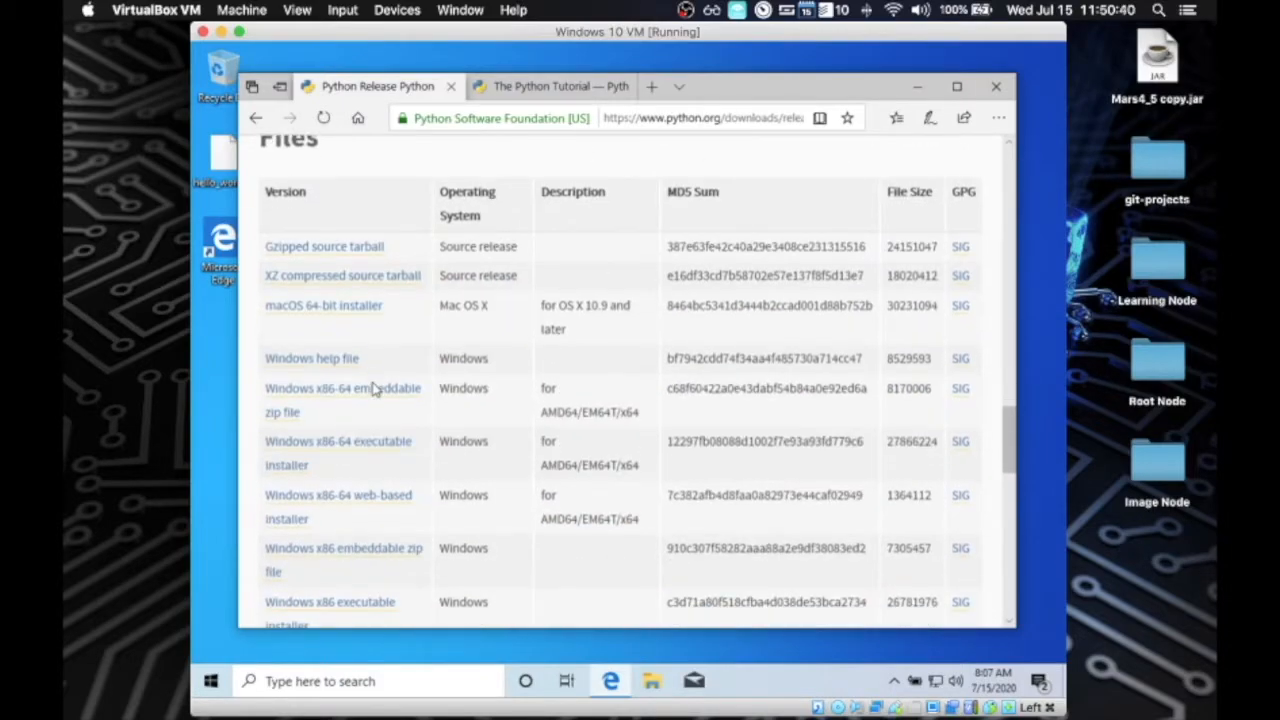
scroll(373, 389, down, 1)
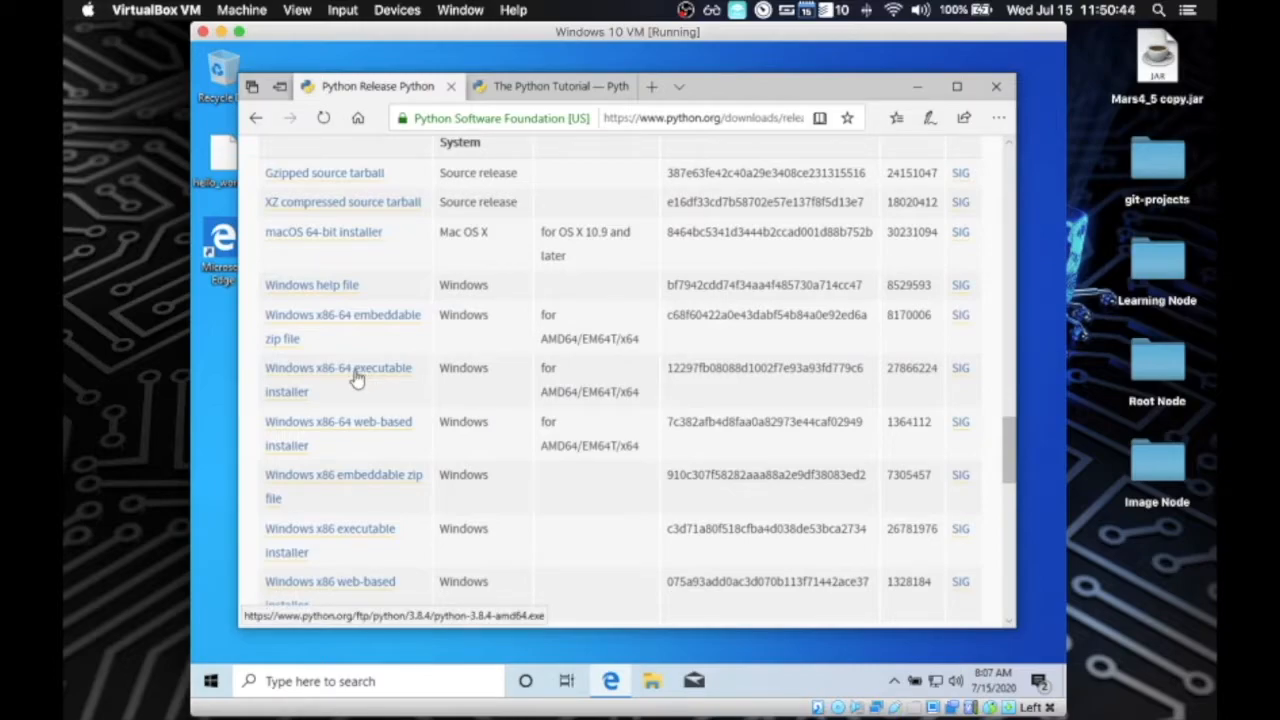
click(357, 378)
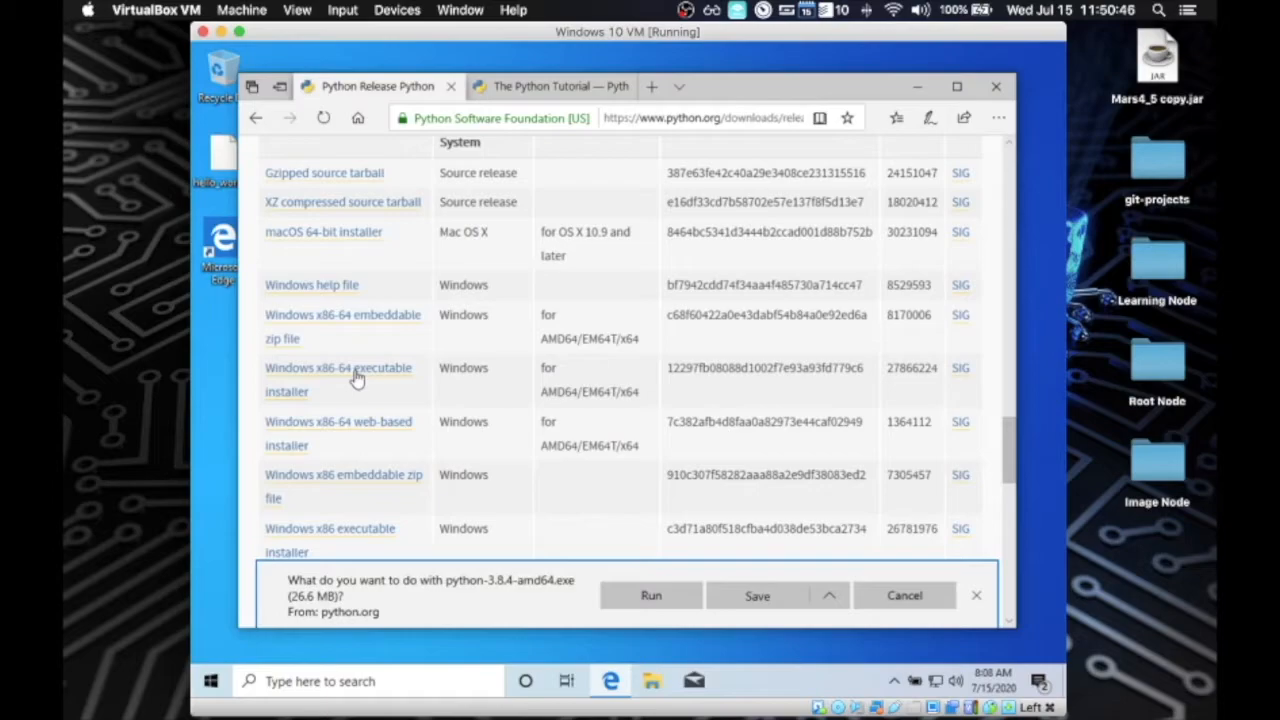
click(645, 596)
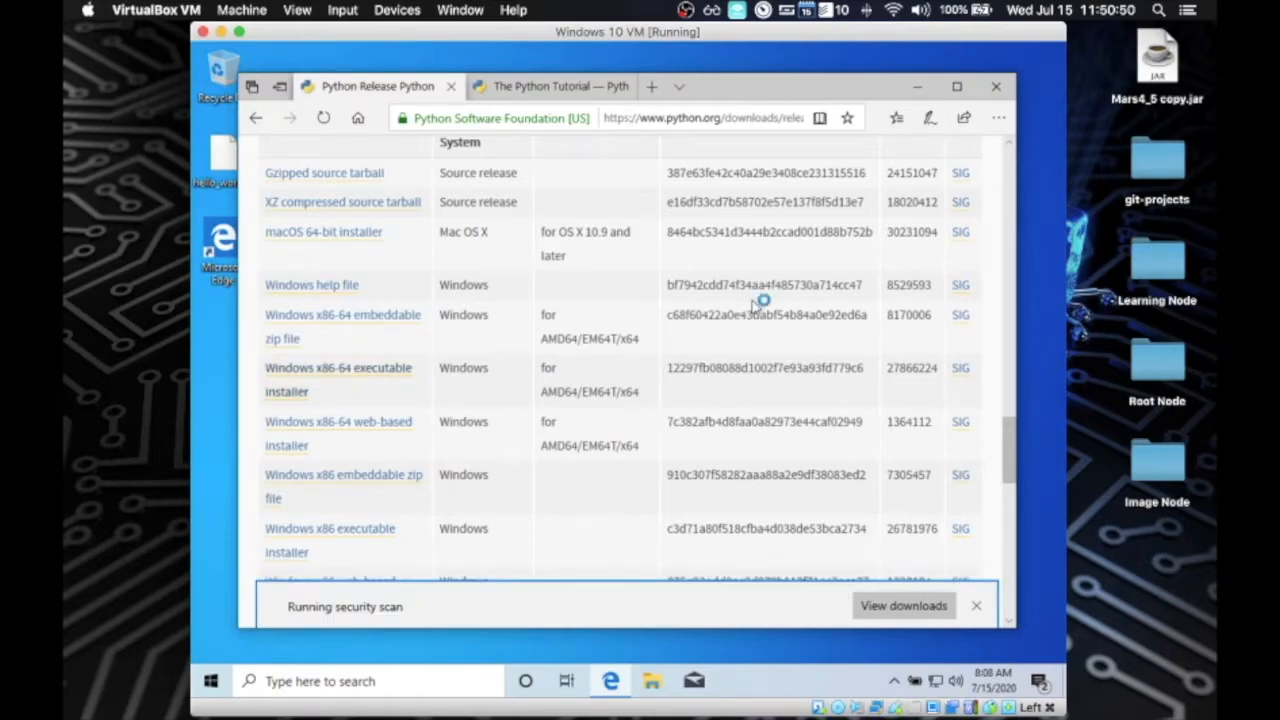
click(917, 88)
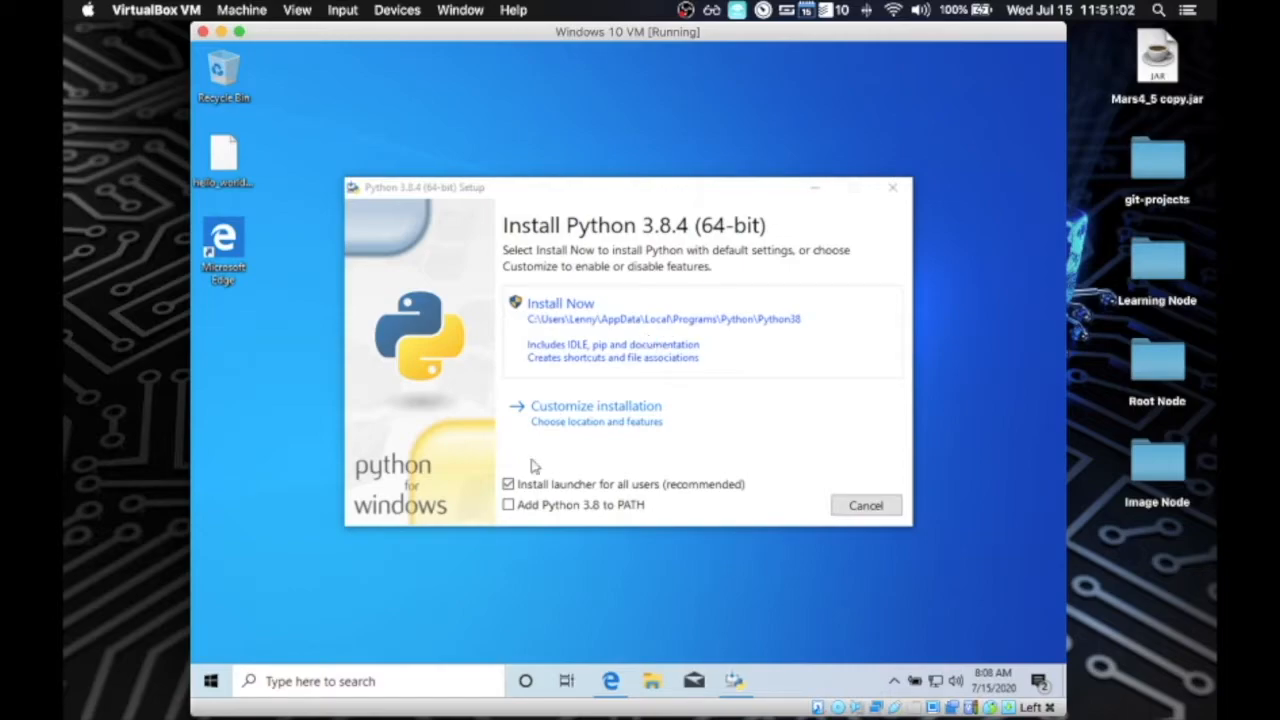
Step: Install Python 3.8.4 with default settings and Python 3.8 added to PATH, approve the system prompt, and close the finished setup
click(508, 506)
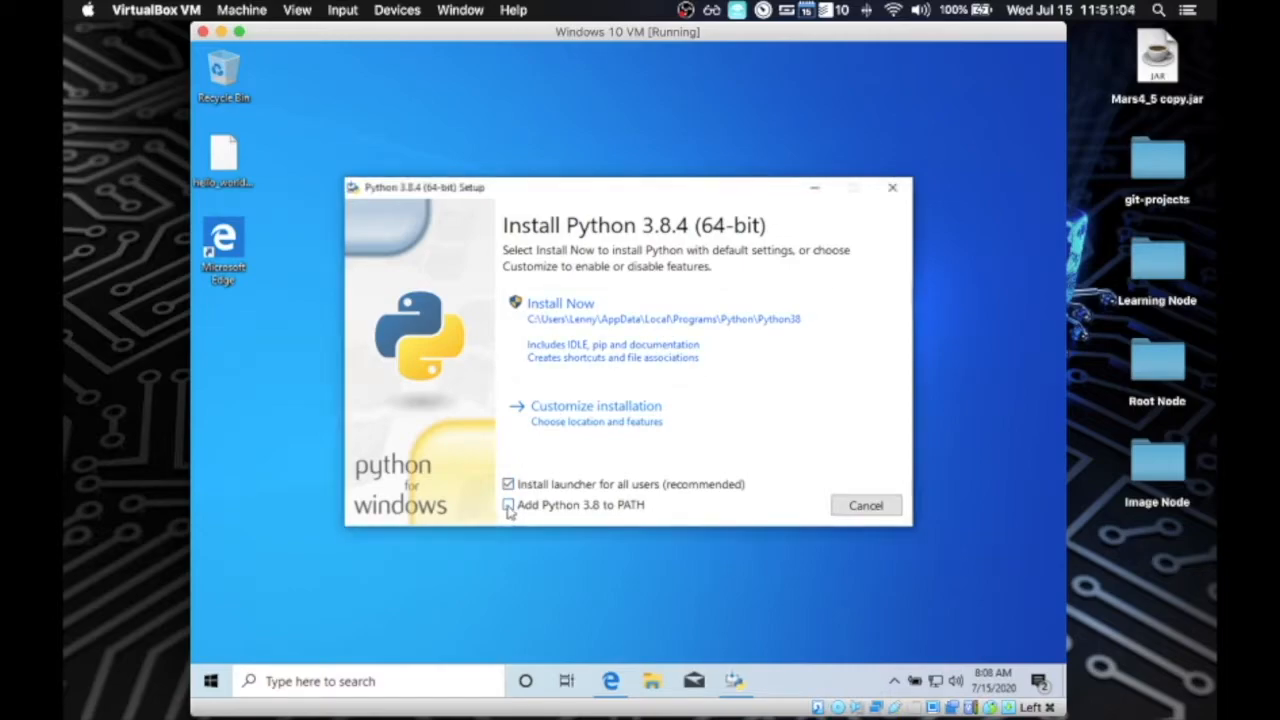
click(644, 333)
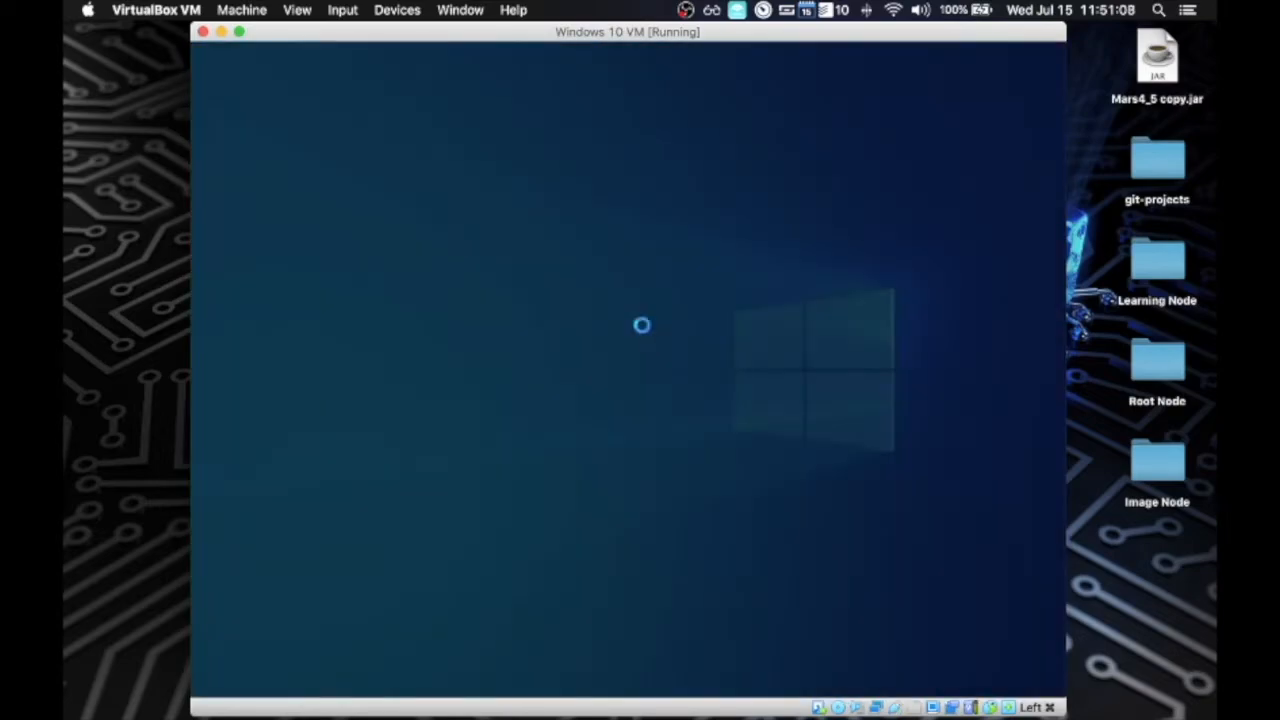
click(571, 476)
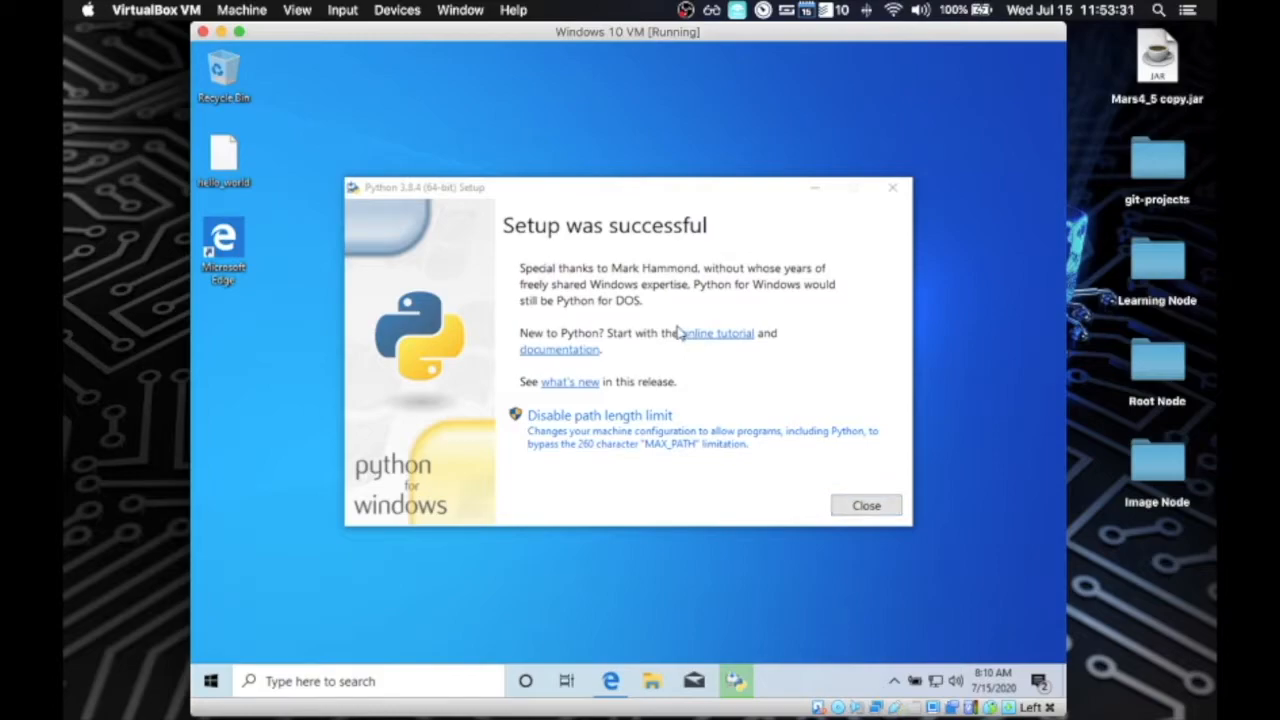
click(864, 507)
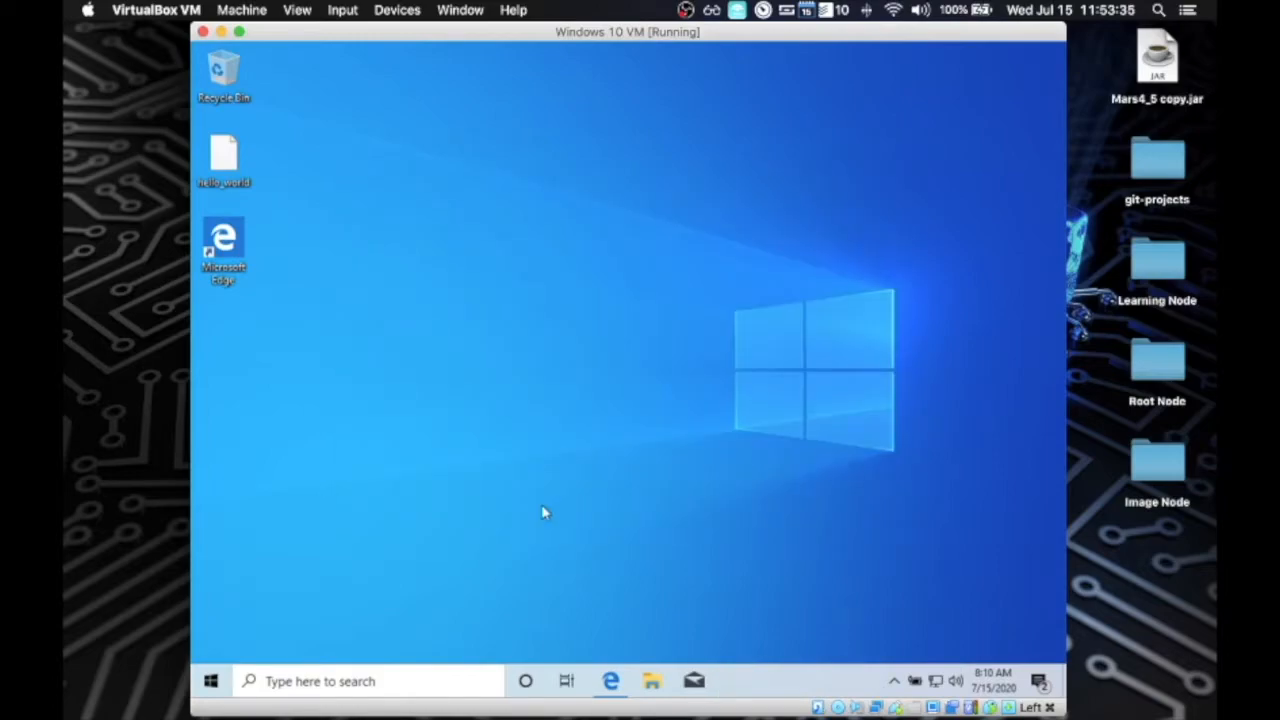
Step: Launch IDLE (Python 3.8 64-bit) from the Windows search and open the recent Desktop file hello_world.py
click(367, 680)
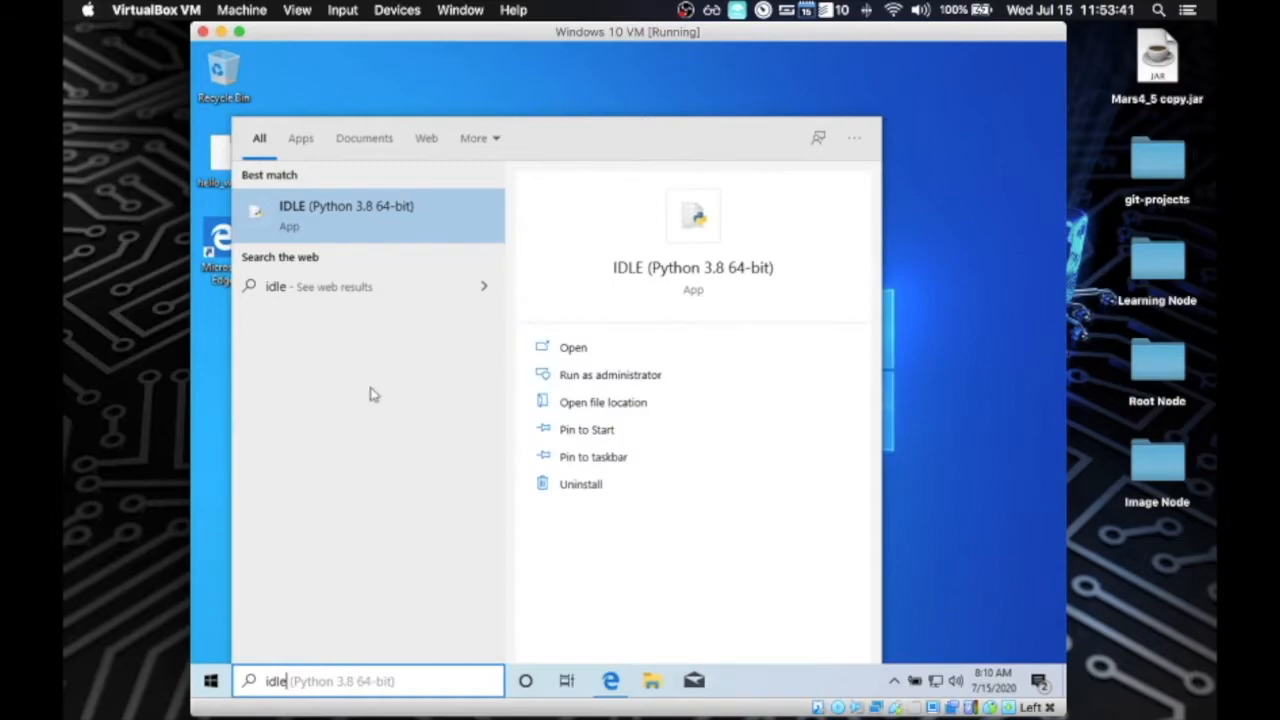
click(355, 230)
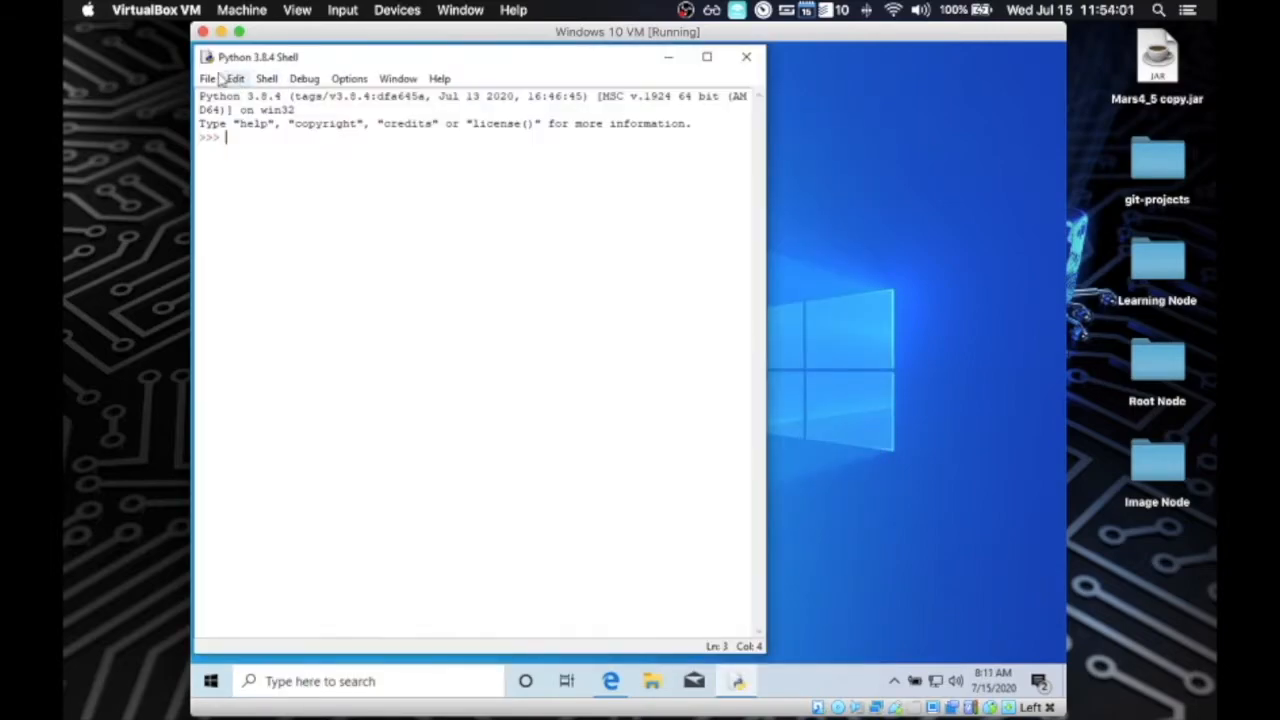
click(210, 79)
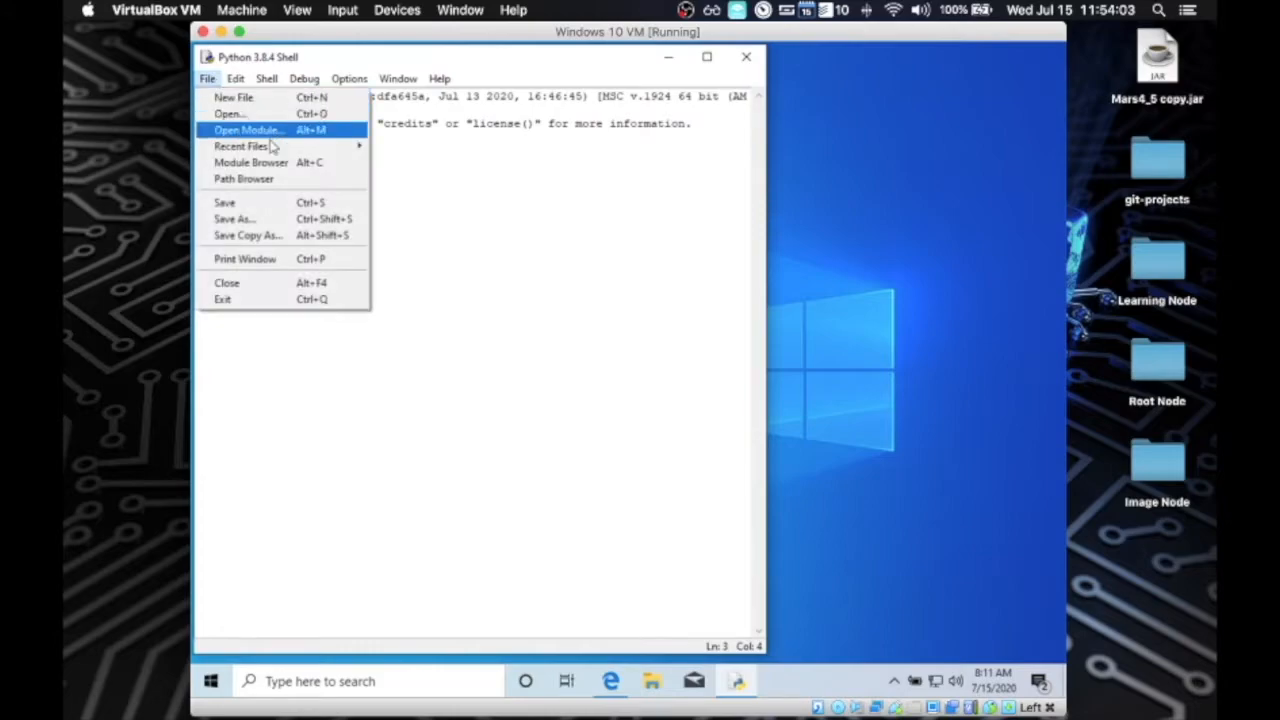
mouse_move(277, 148)
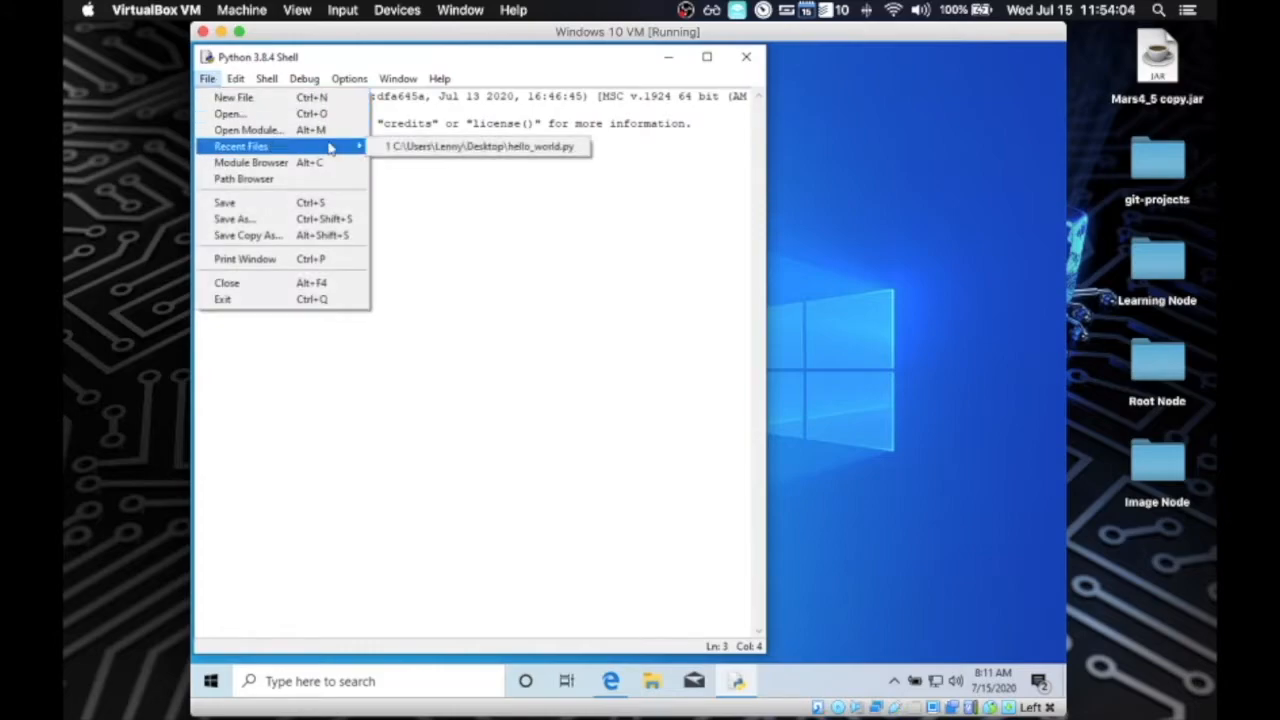
click(408, 148)
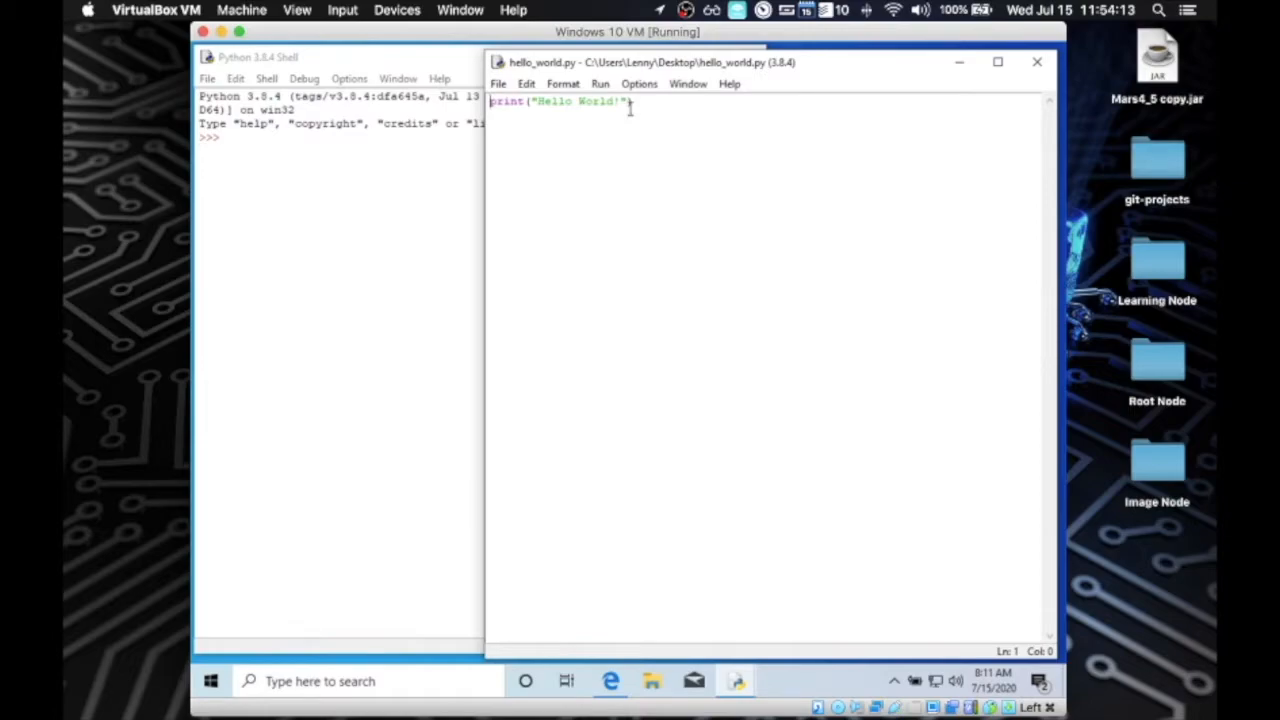
Step: Run the hello_world.py module and execute help() in the Python shell
click(601, 85)
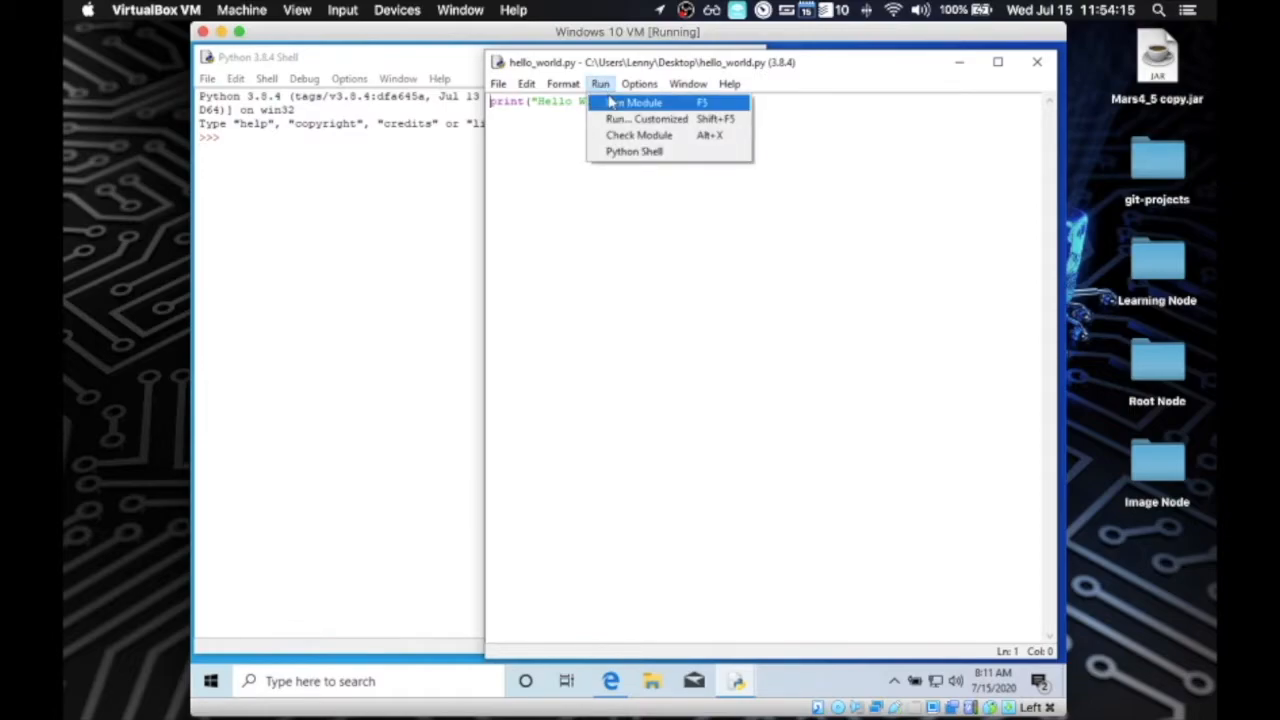
click(611, 103)
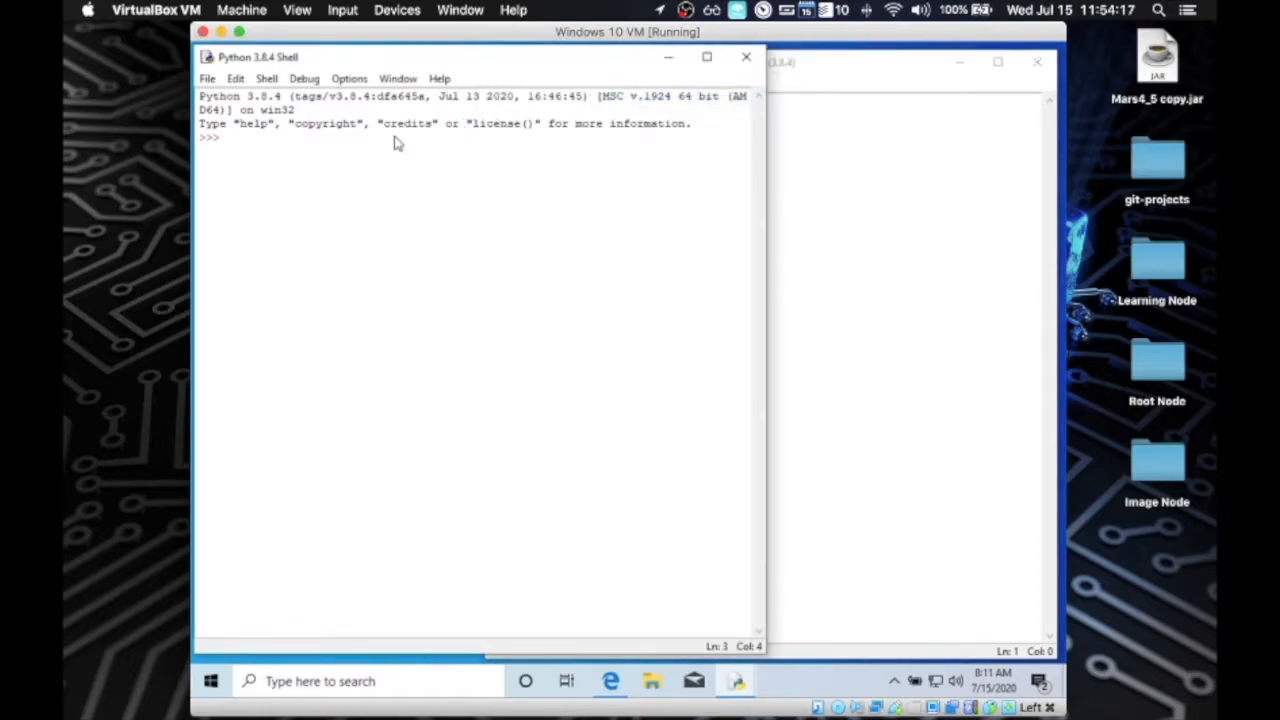
text(help())
key(Return)
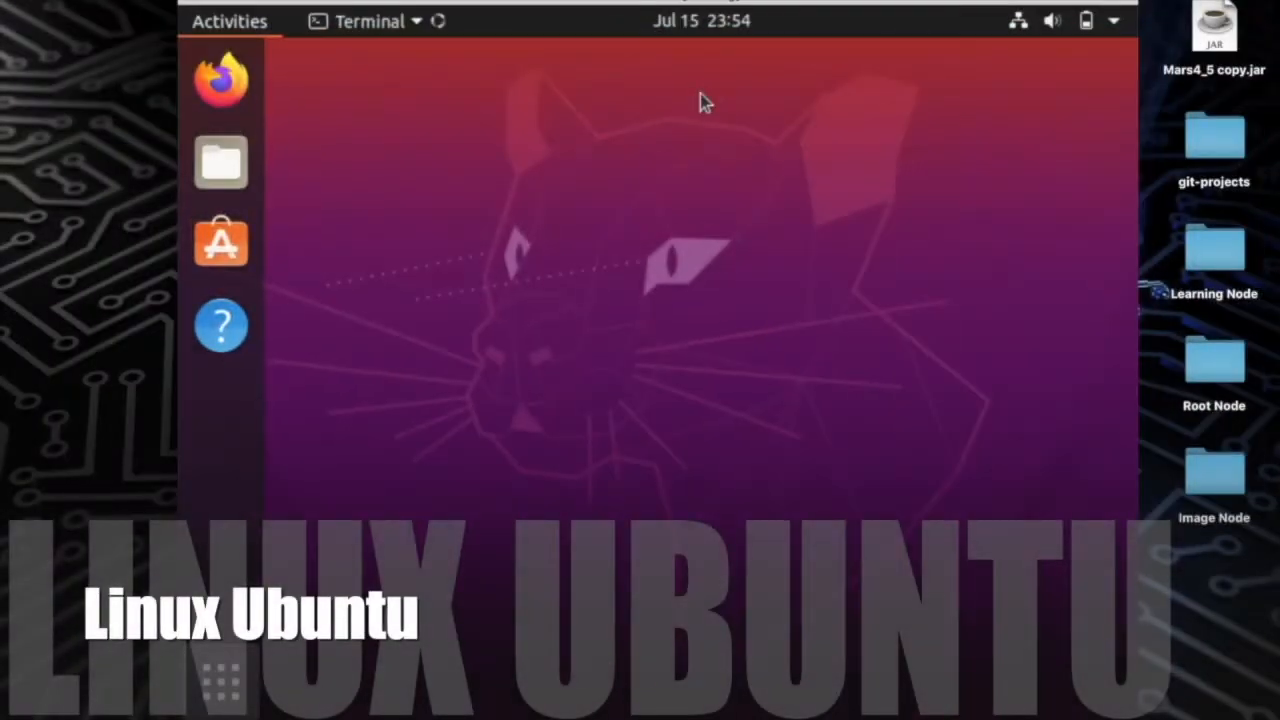
Step: On the Ubuntu virtual machine, search the applications for "terminal" and open Terminal
key(super)
text(terminal)
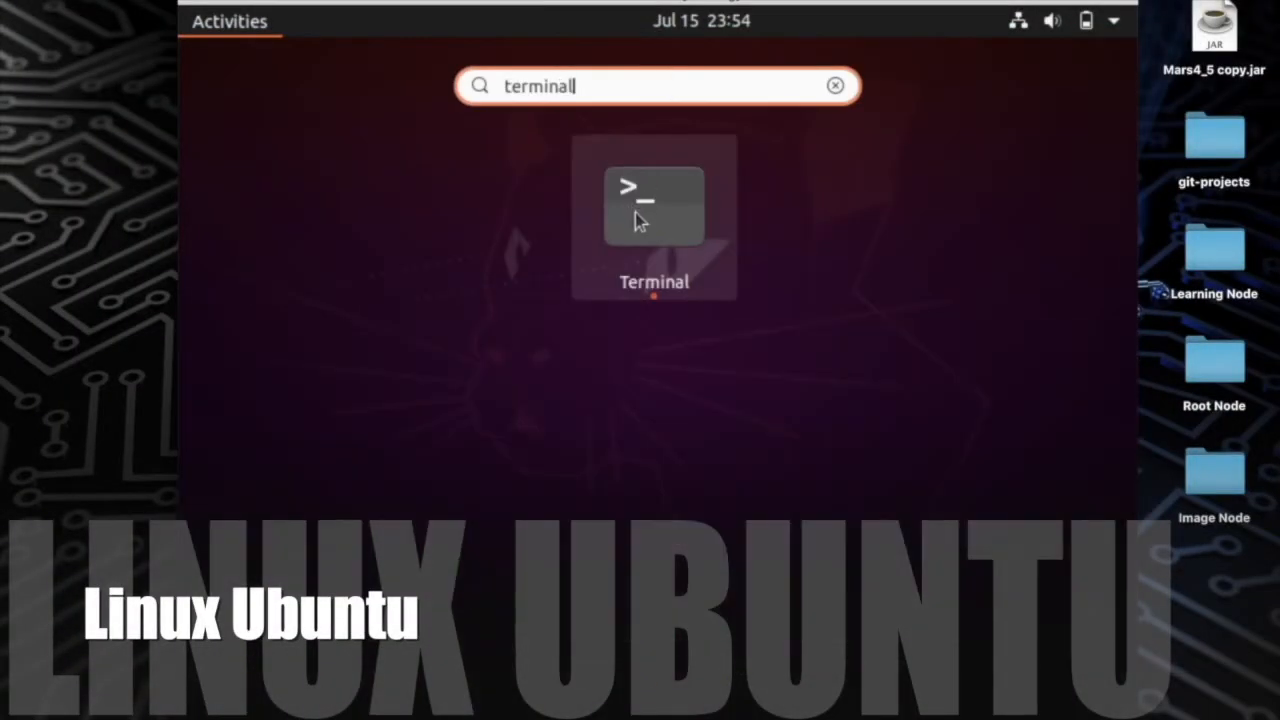
click(635, 212)
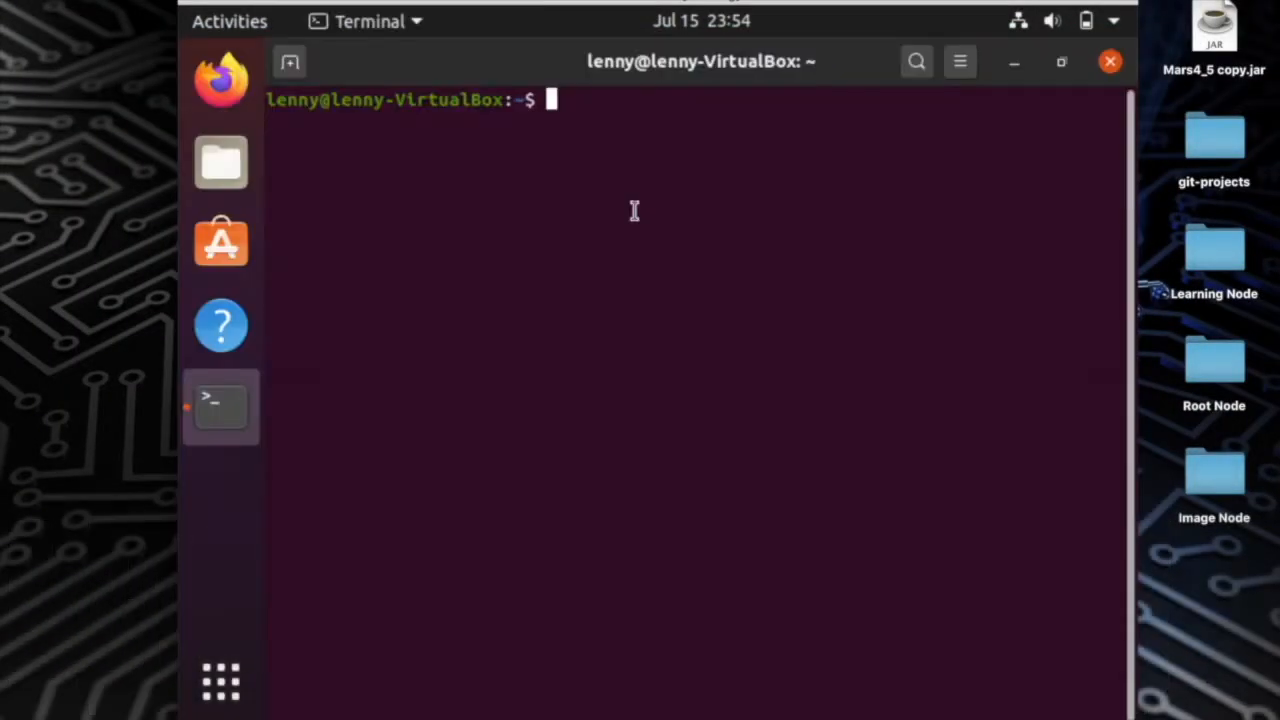
Step: Check the Ubuntu release with lsb_release -a and the installed Python version with python3 --version
text(lsb)
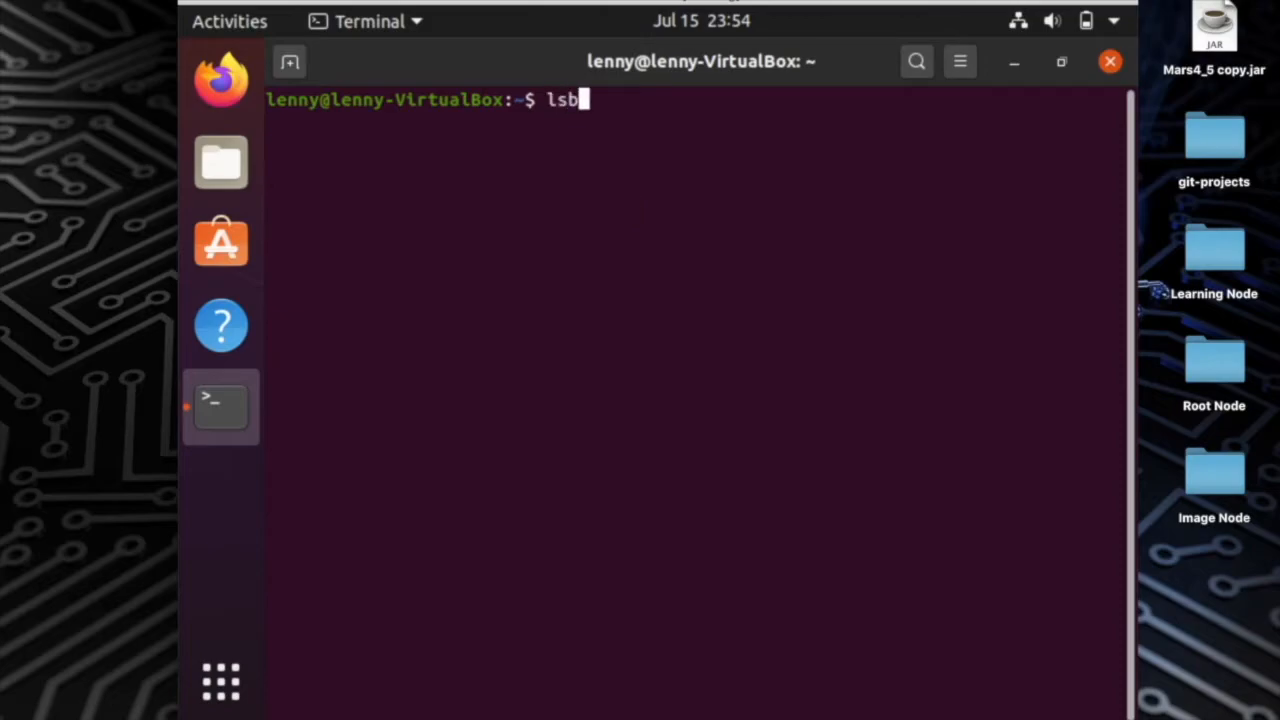
text(_release -a)
key(Return)
text(python3 --version)
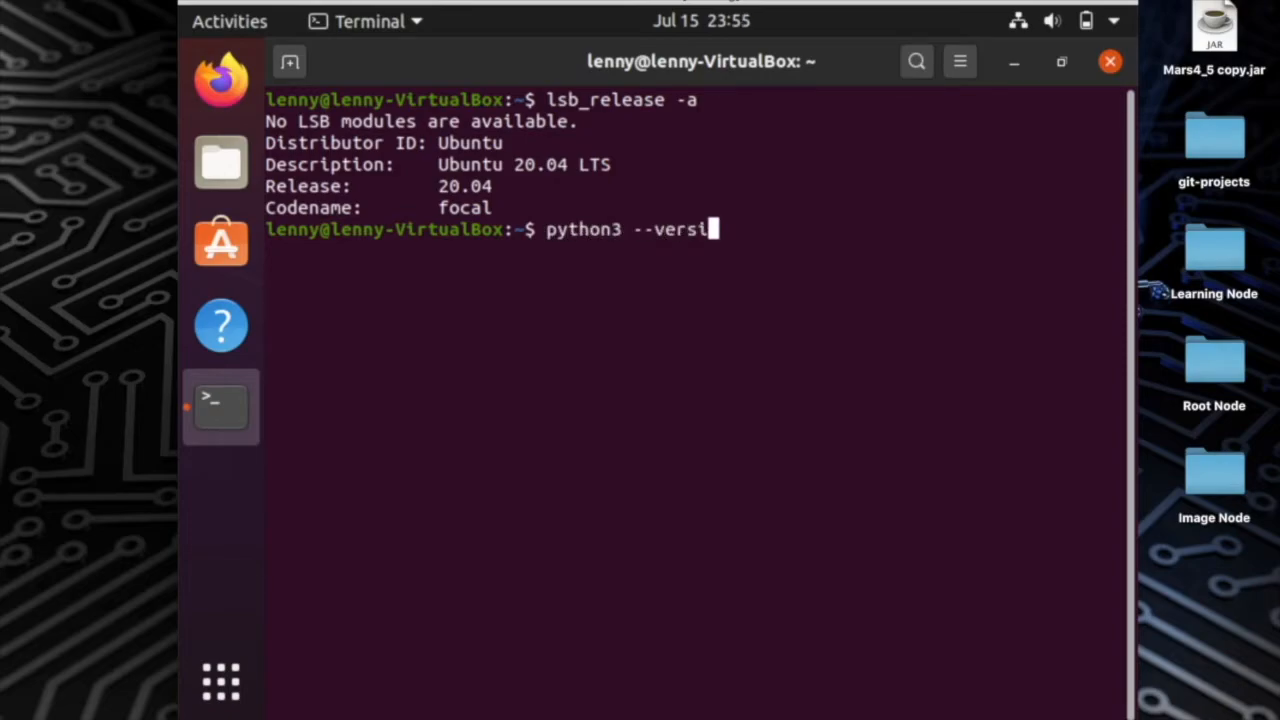
key(Return)
Step: Update the package lists with sudo apt-get update, authenticating with the sudo account password
text(sudo apt-get update)
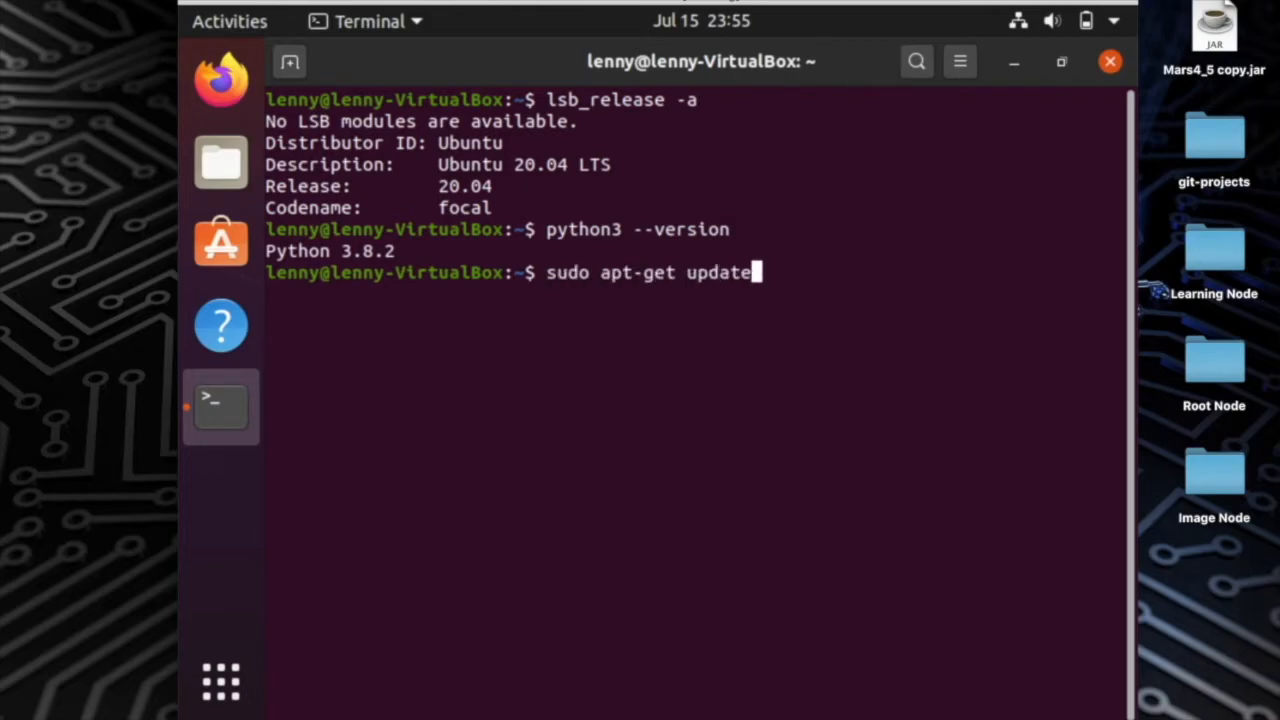
key(Return)
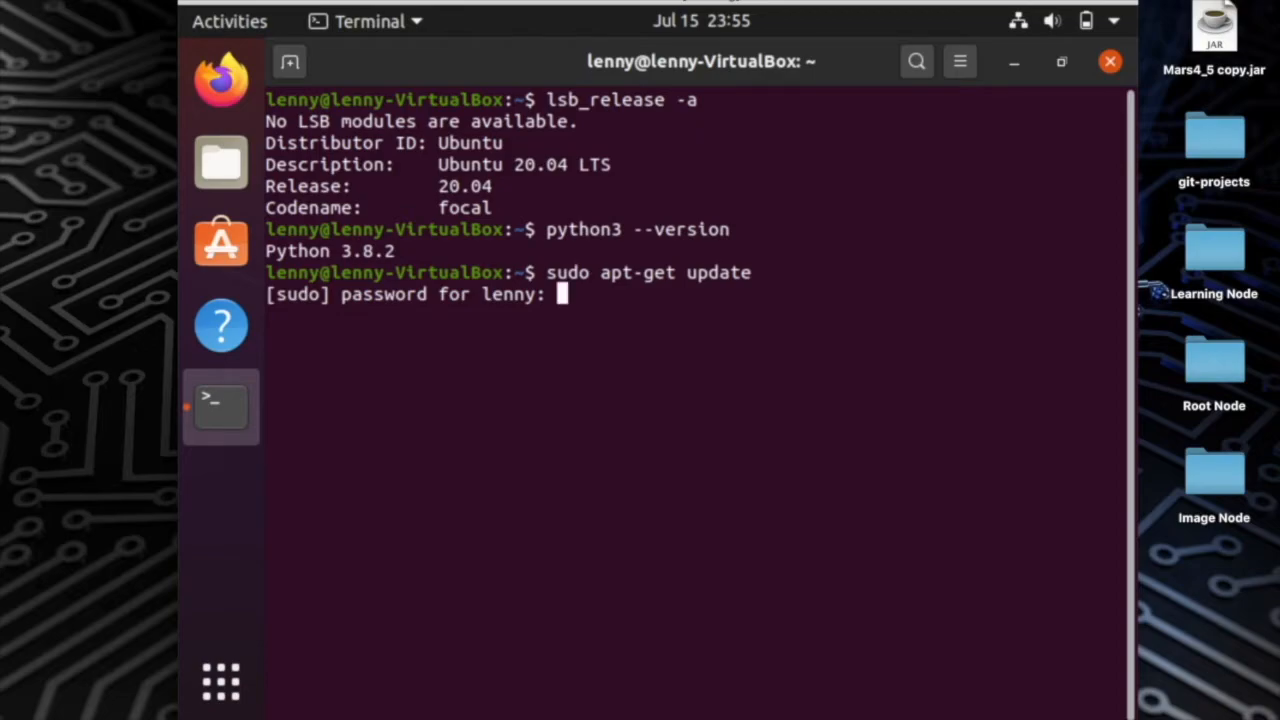
key(Return)
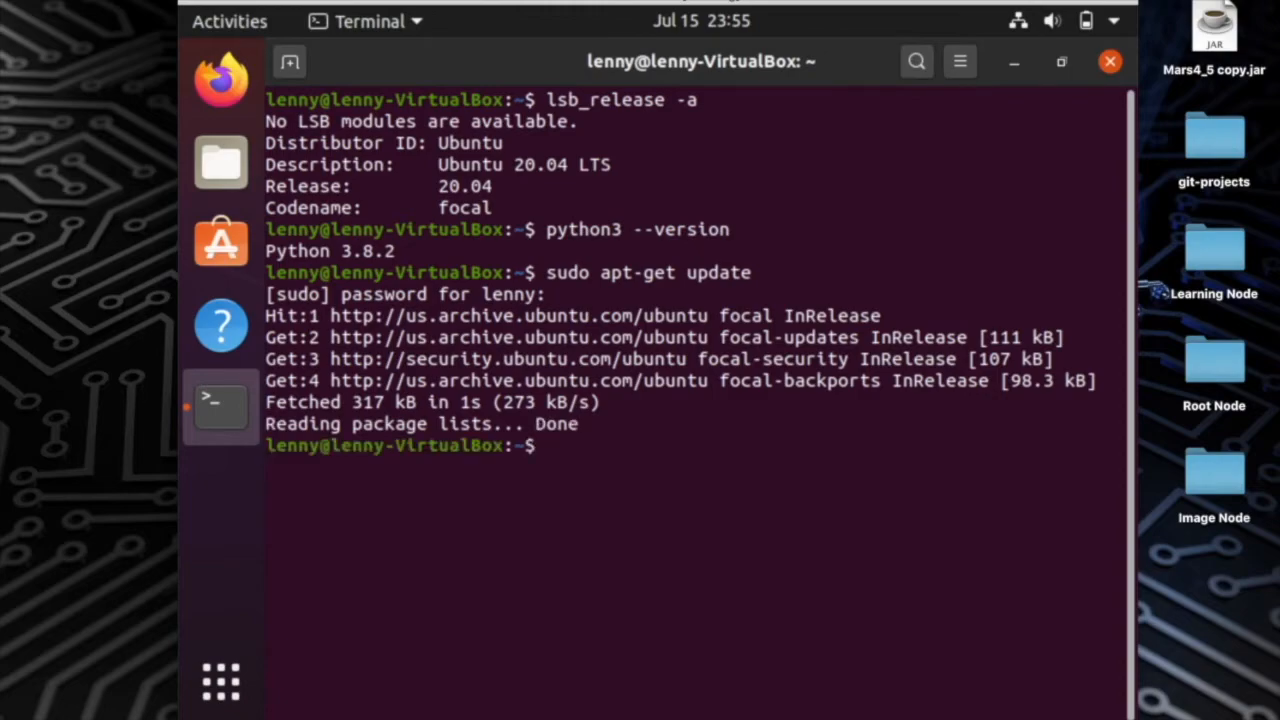
Step: Install the IDLE package with sudo apt-get install idle3
text(sudo apt-get ins)
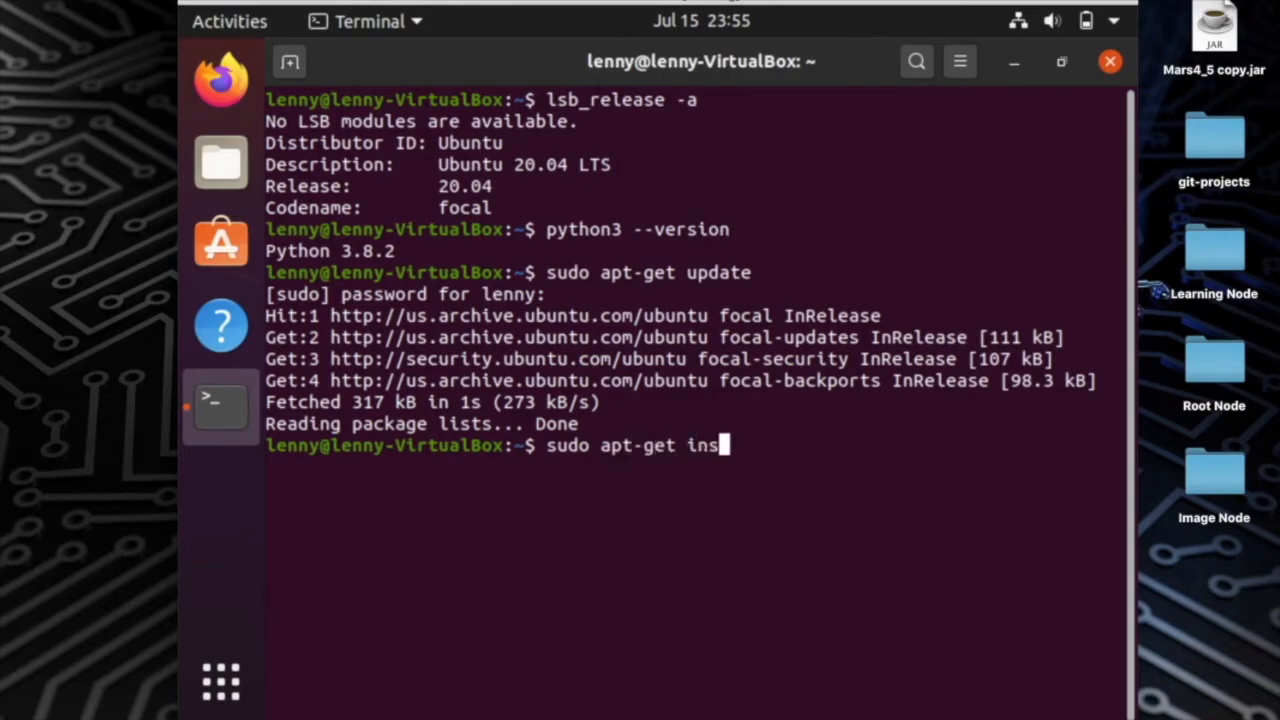
text(tall idle3)
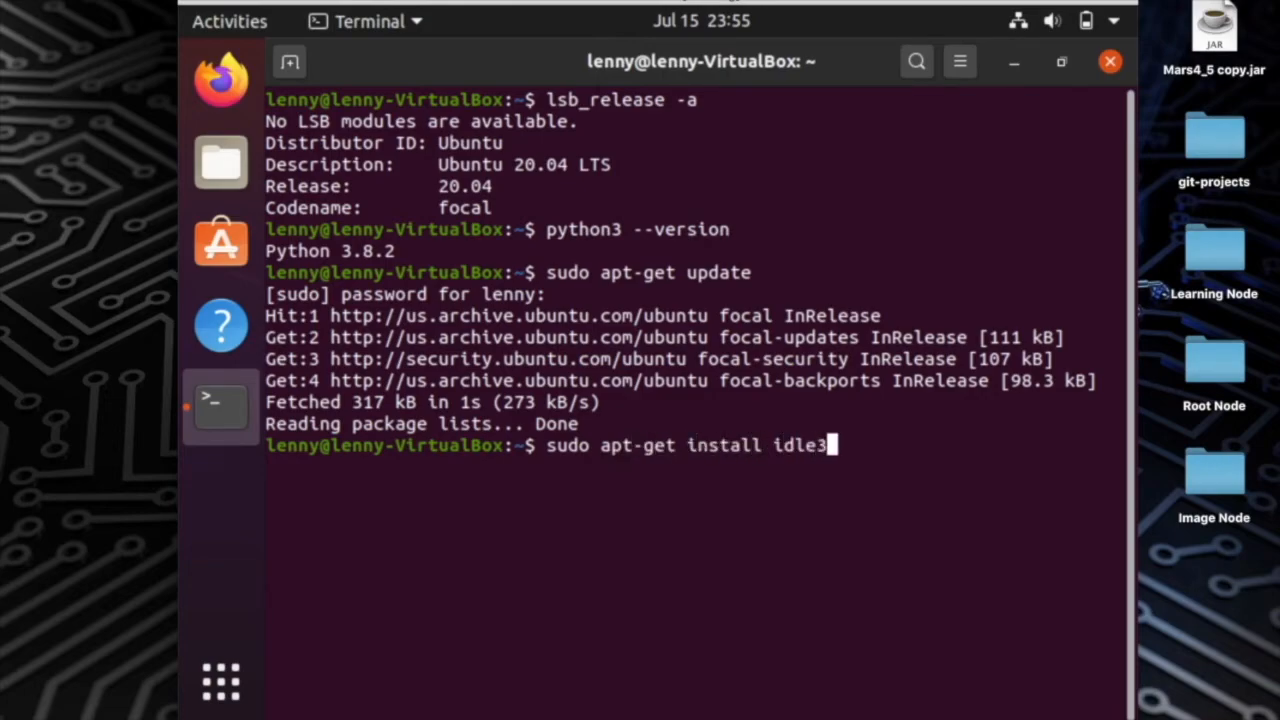
key(Return)
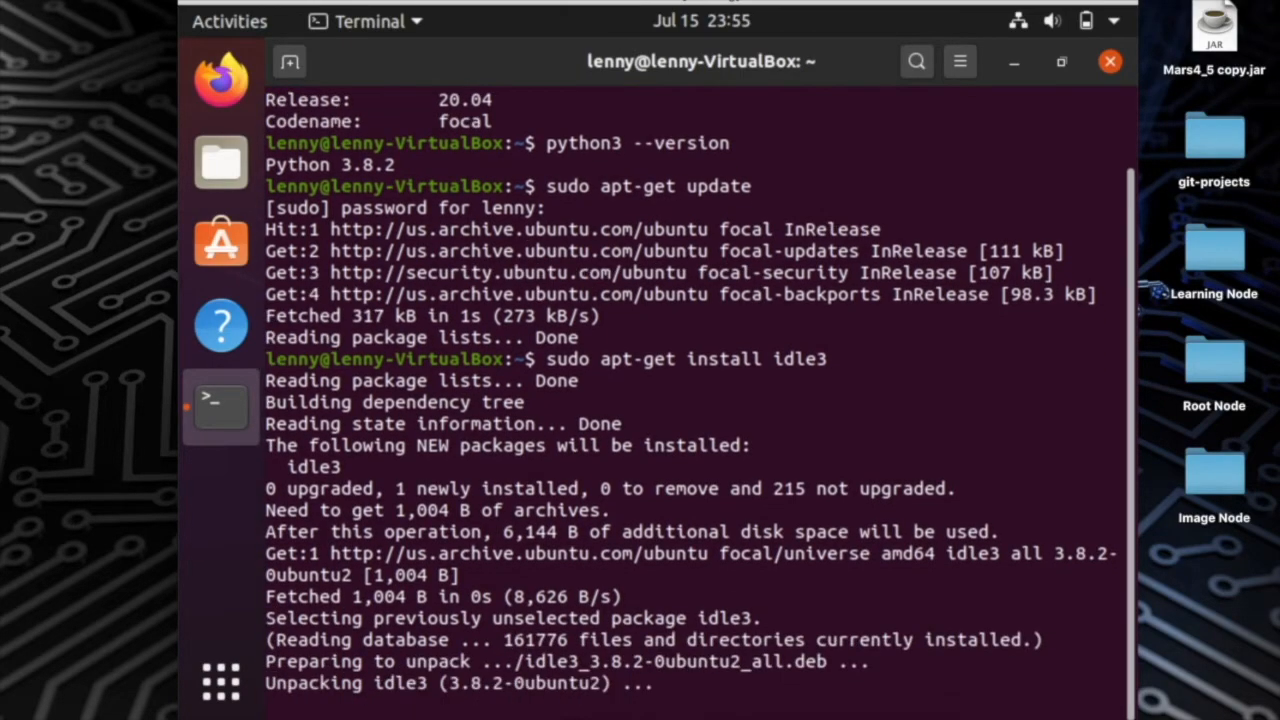
Step: Launch IDLE with the idle command and execute help() in the Python shell
text(idle)
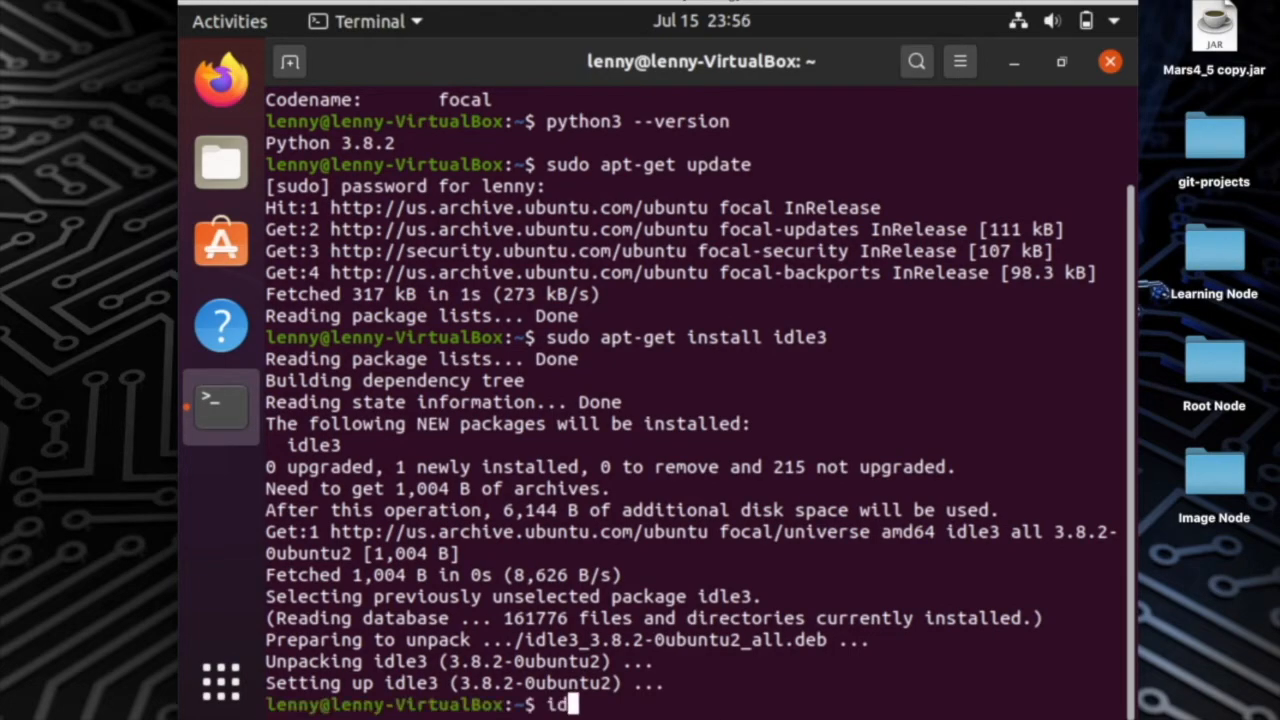
key(Return)
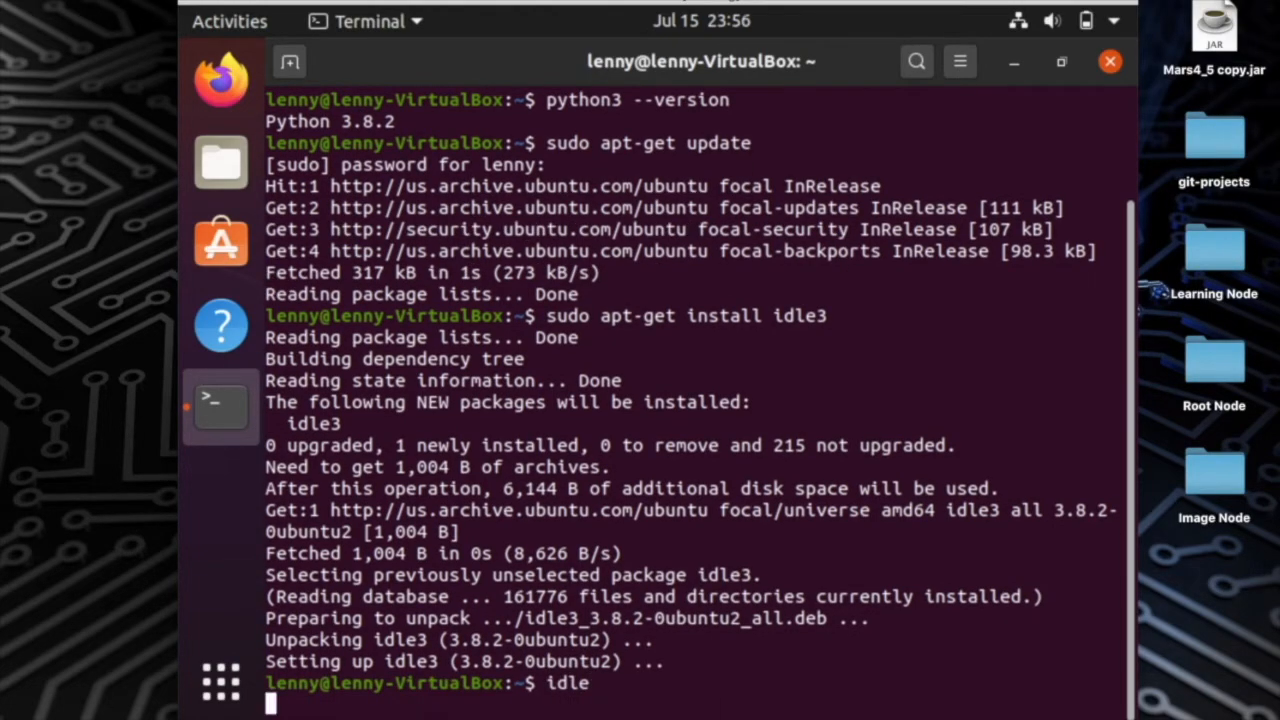
text(qhelp())
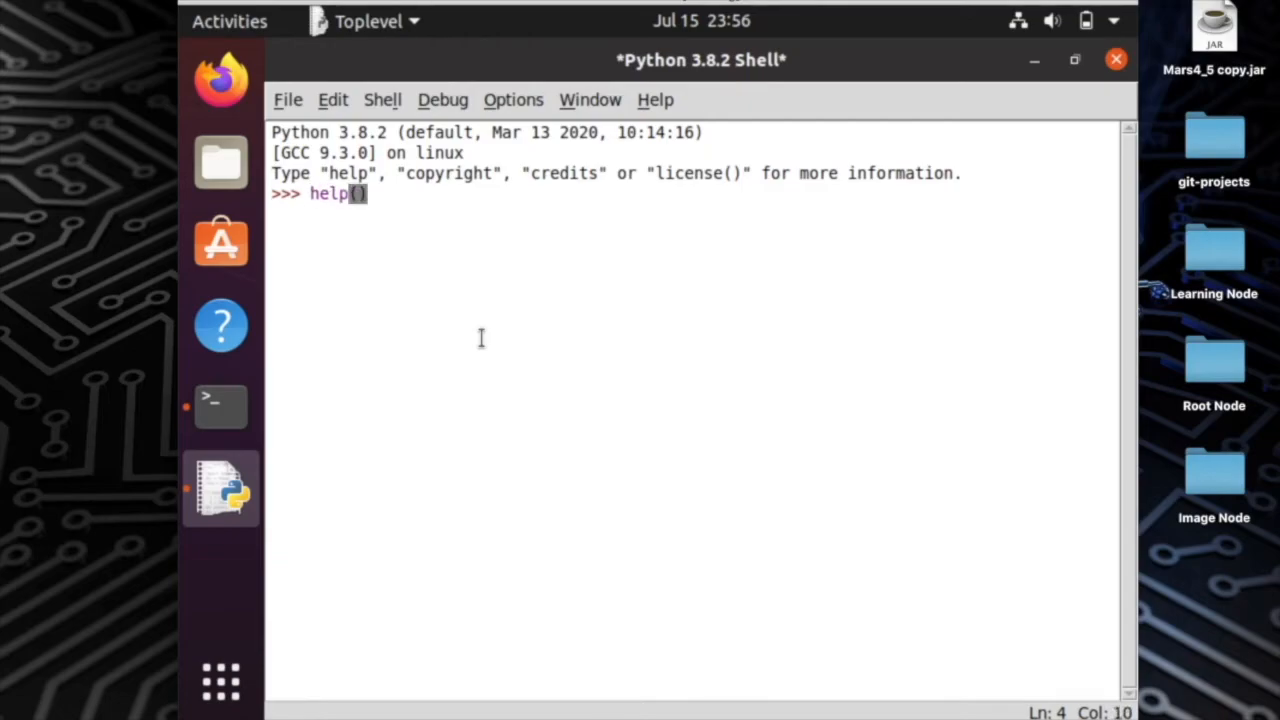
key(Return)
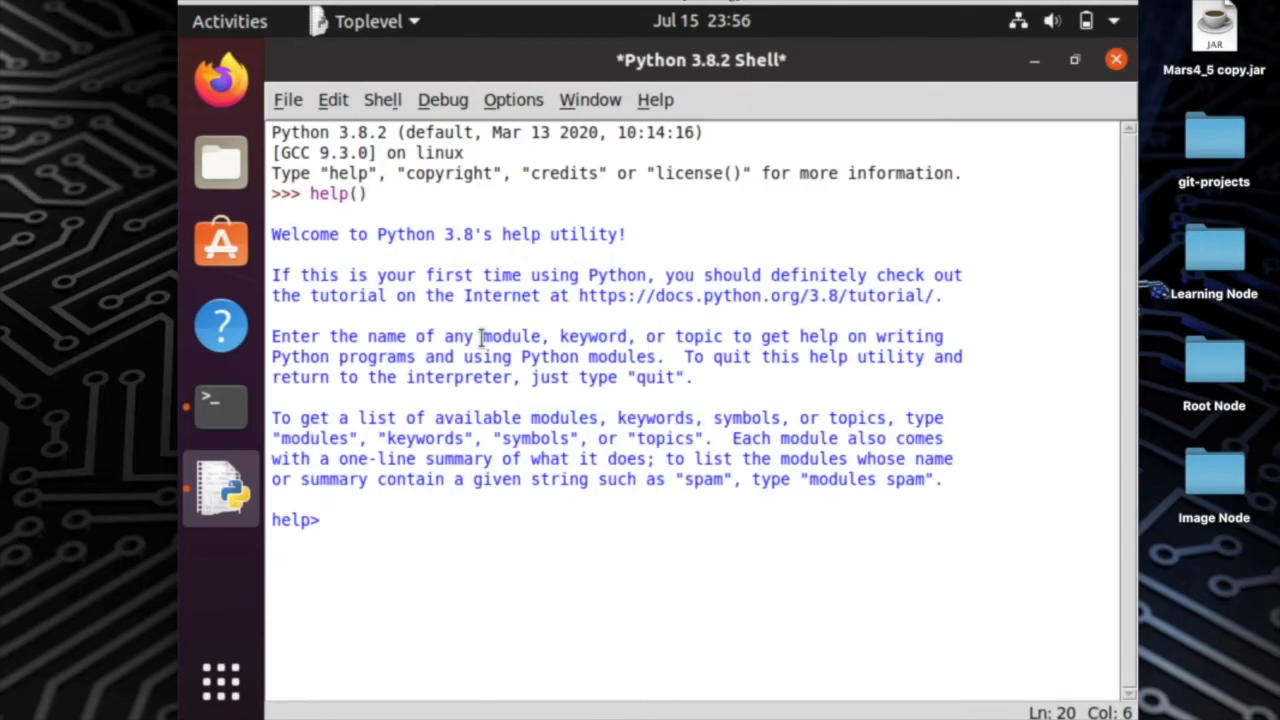
Step: Create a new IDLE file containing print("Hello World!") and name it hello_world.py
click(288, 99)
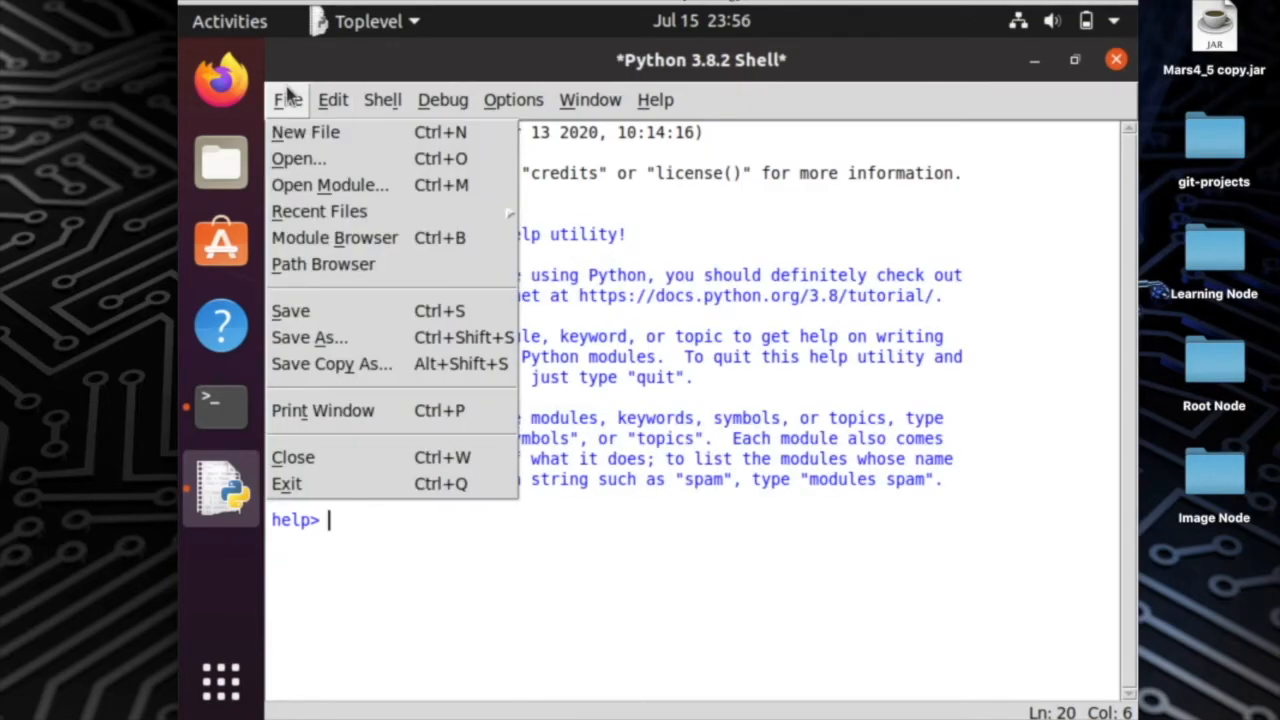
click(320, 137)
text(p)
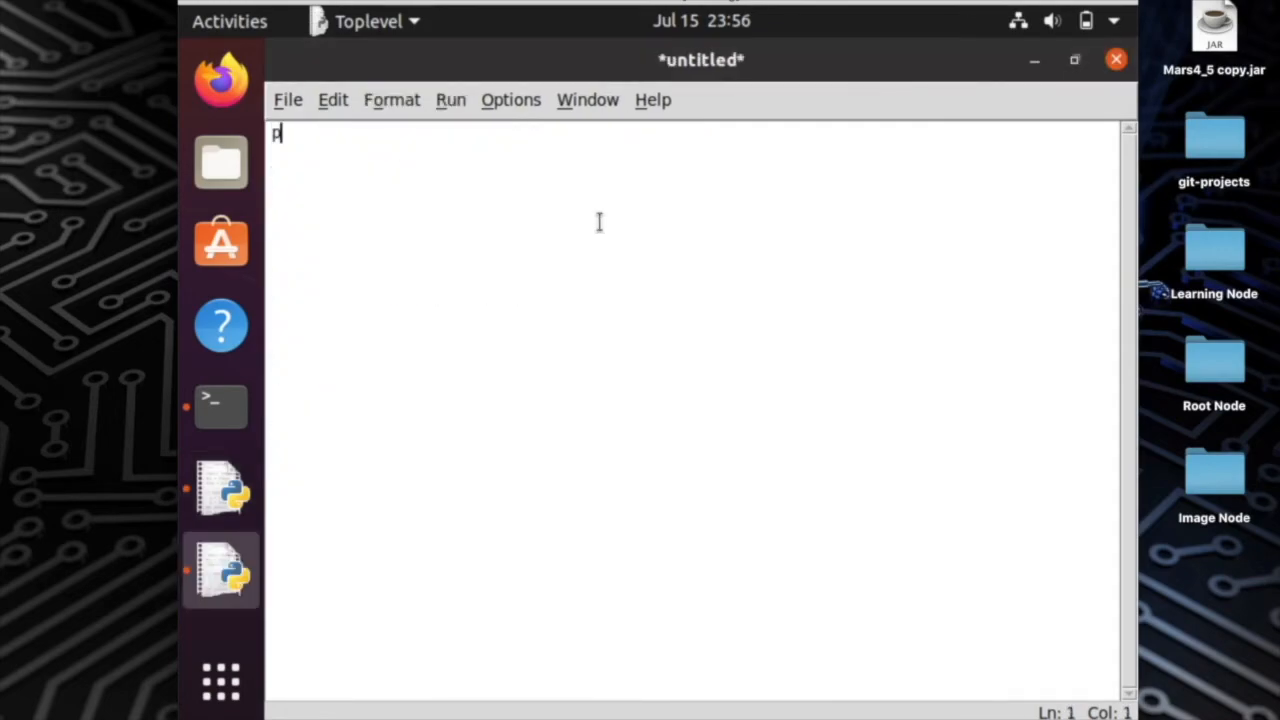
text(rint("Hello)
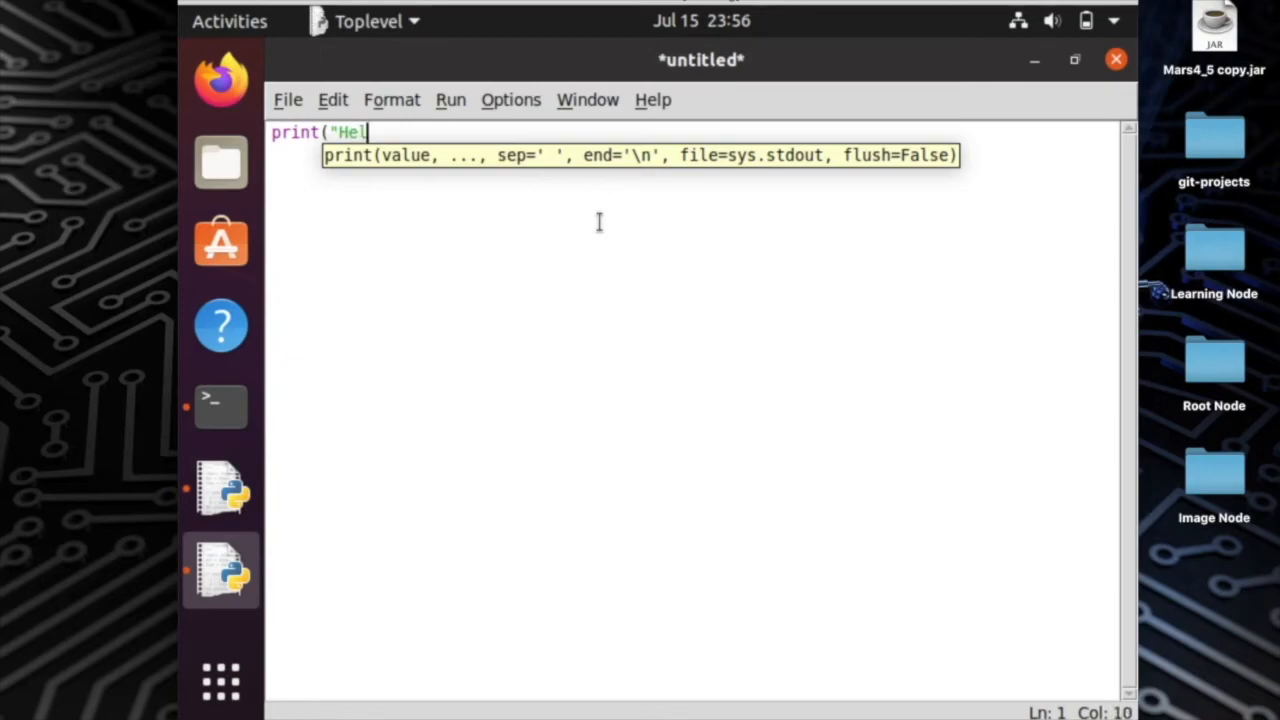
text( World!")
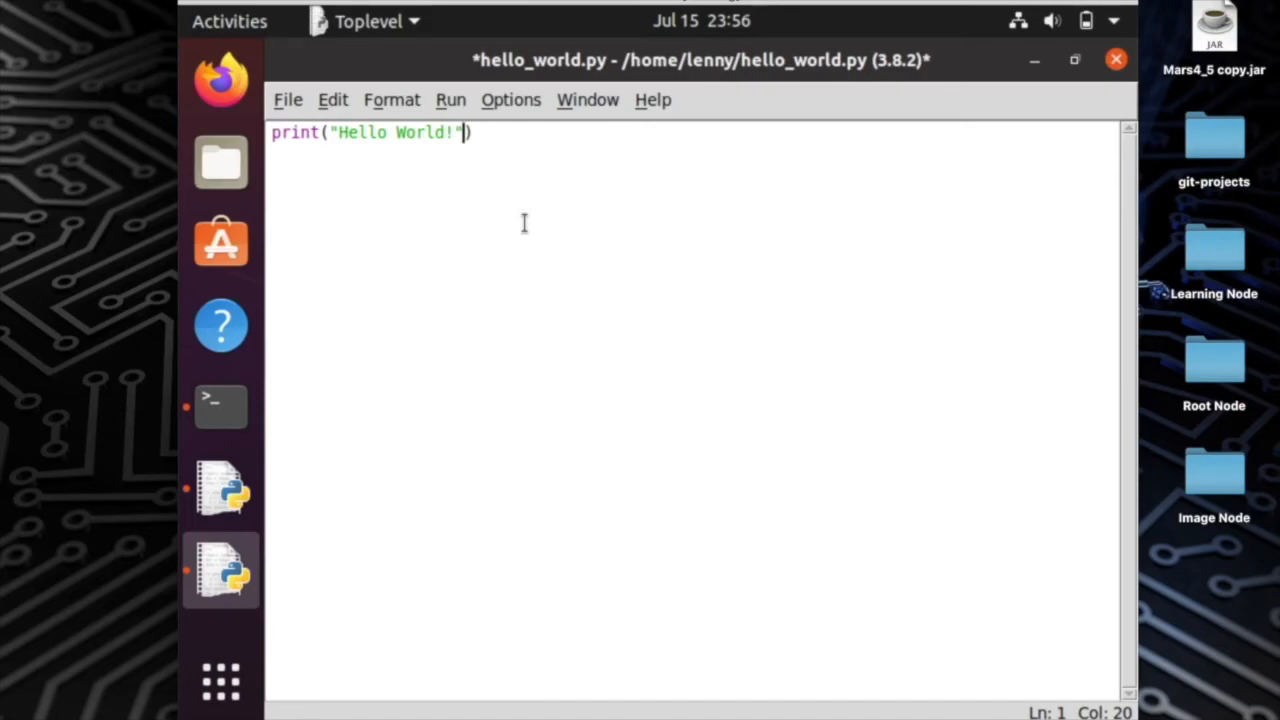
Step: Run the hello_world.py module, saving the source before it executes
click(450, 100)
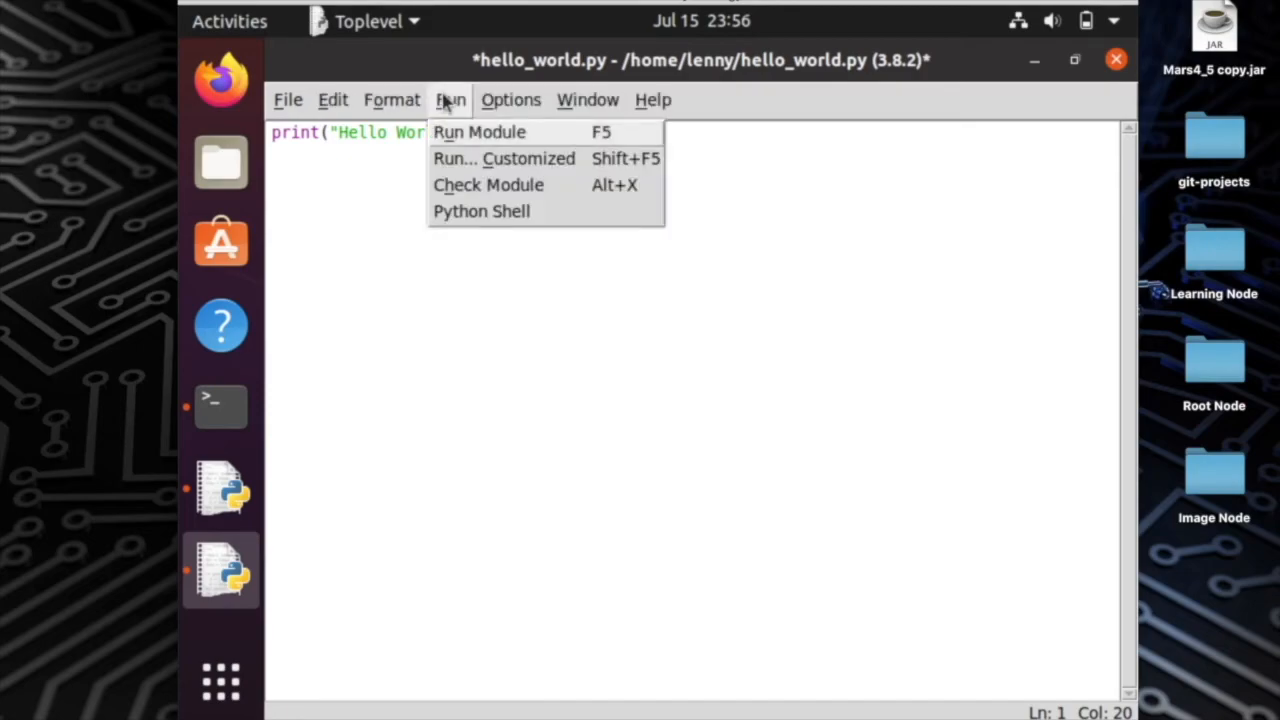
click(472, 134)
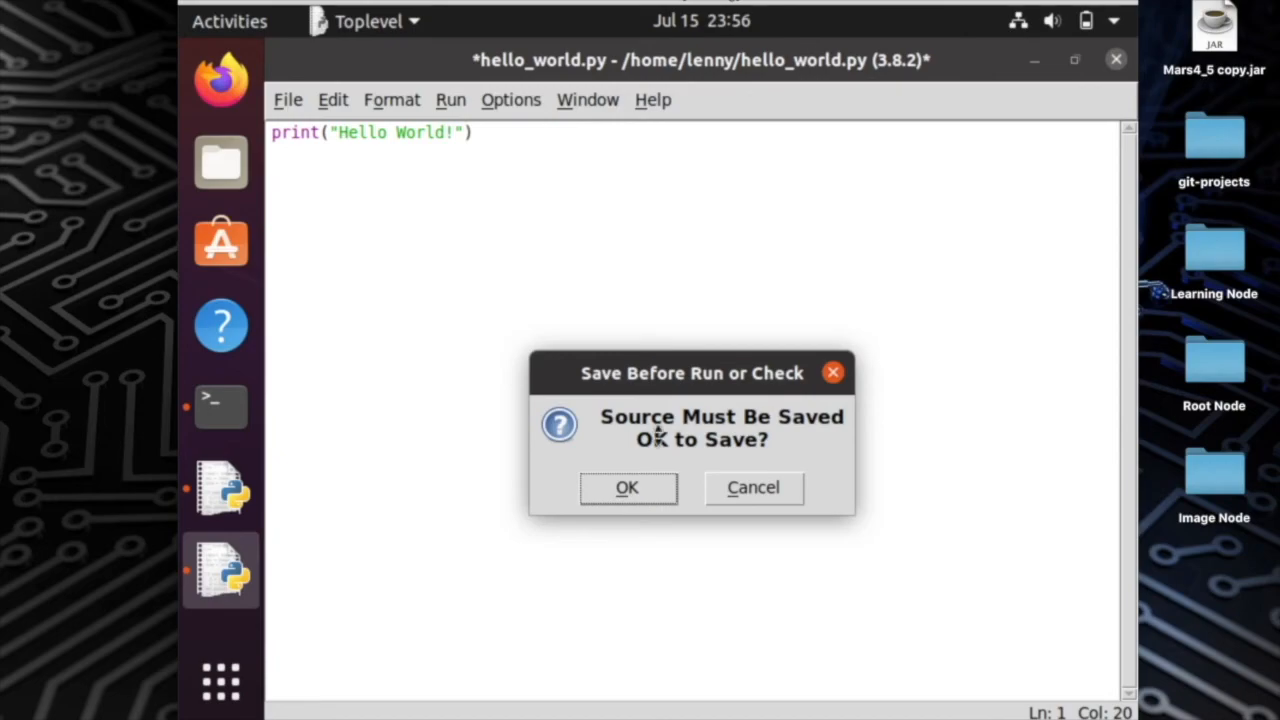
click(645, 490)
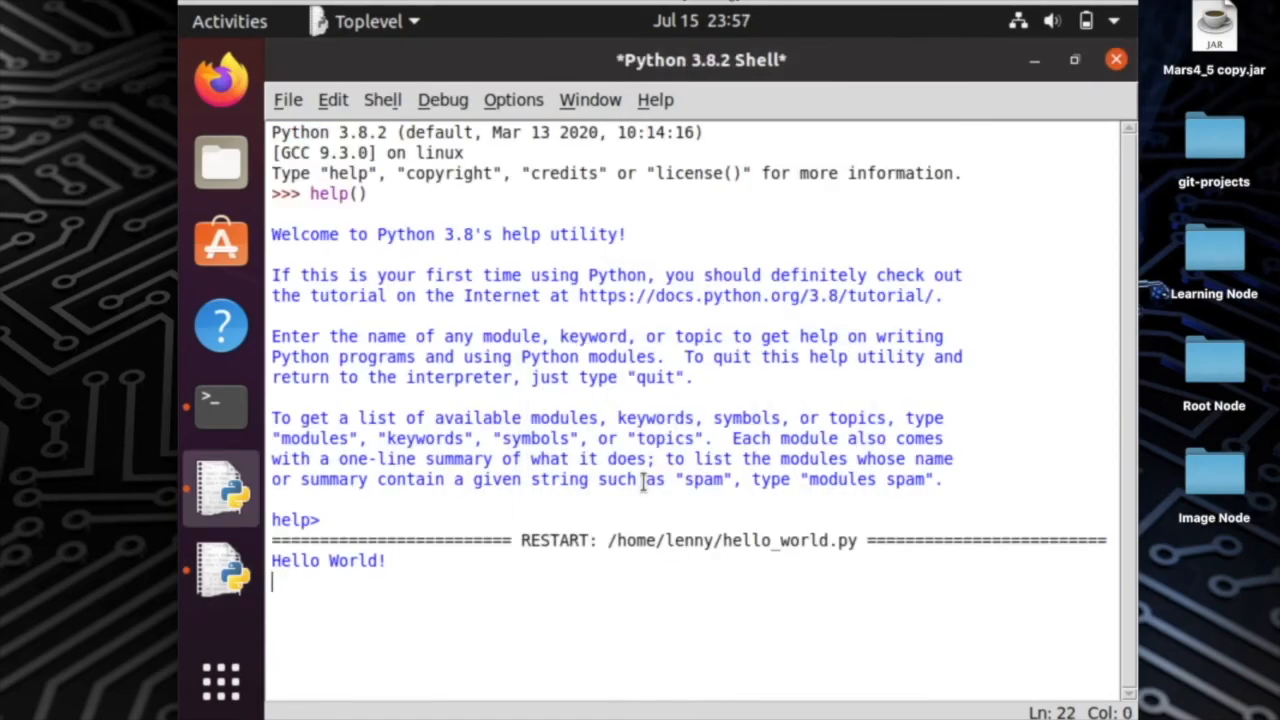